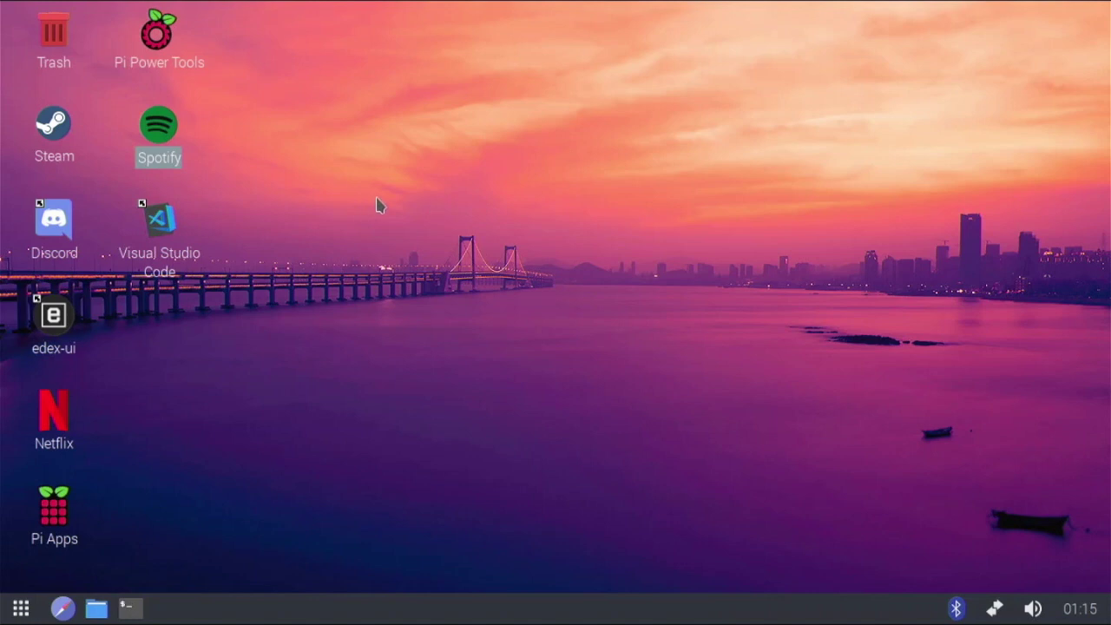
Deselect the Spotify desktop icon and show the main menu's Preferences submenu
click(460, 200)
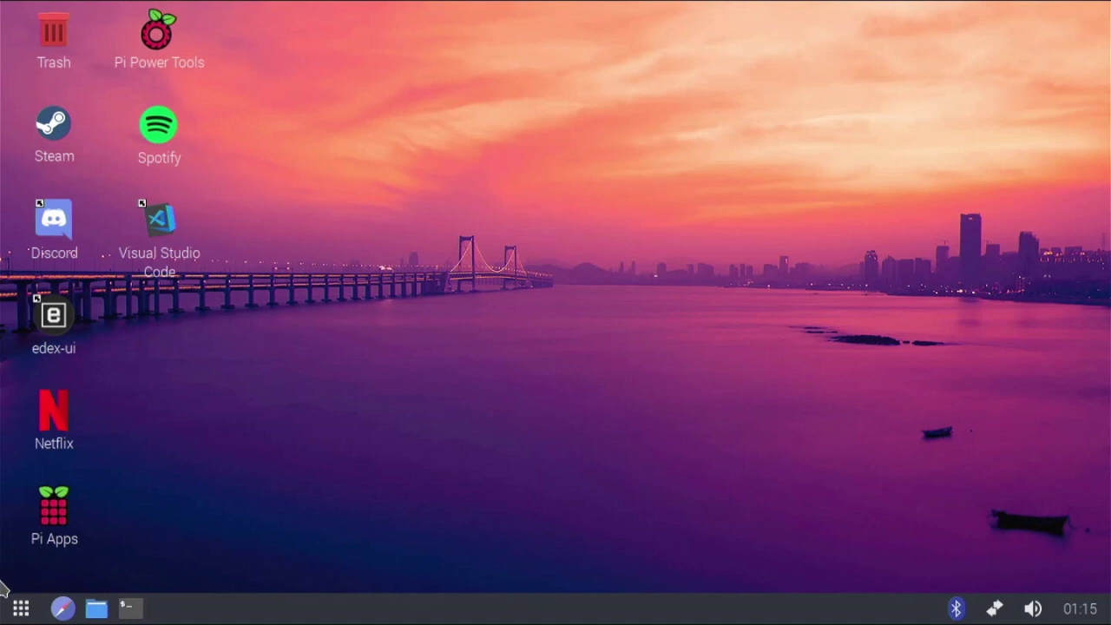
click(21, 608)
mouse_move(82, 502)
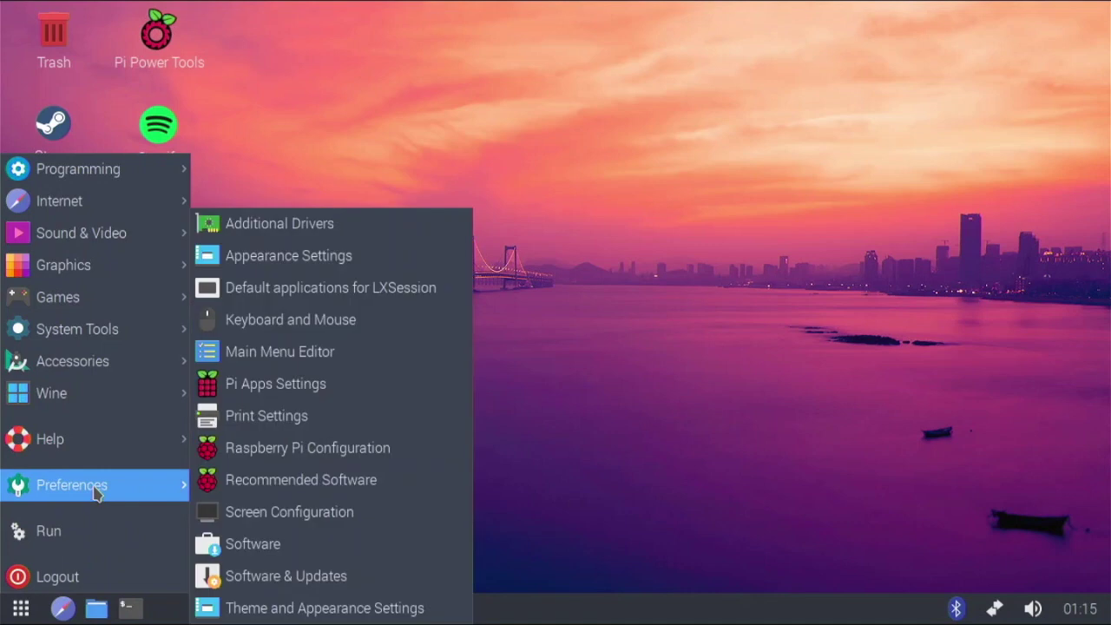
Open Theme and Appearance Settings and browse its Color, Icon Theme, Mouse Cursor and Window Border tabs
click(272, 607)
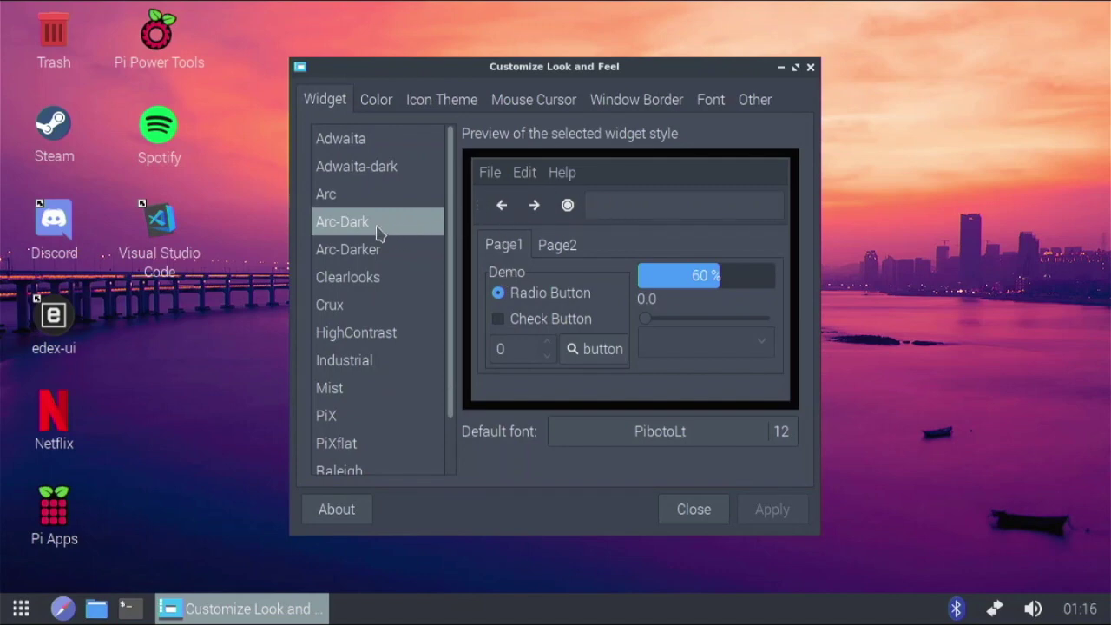
click(387, 100)
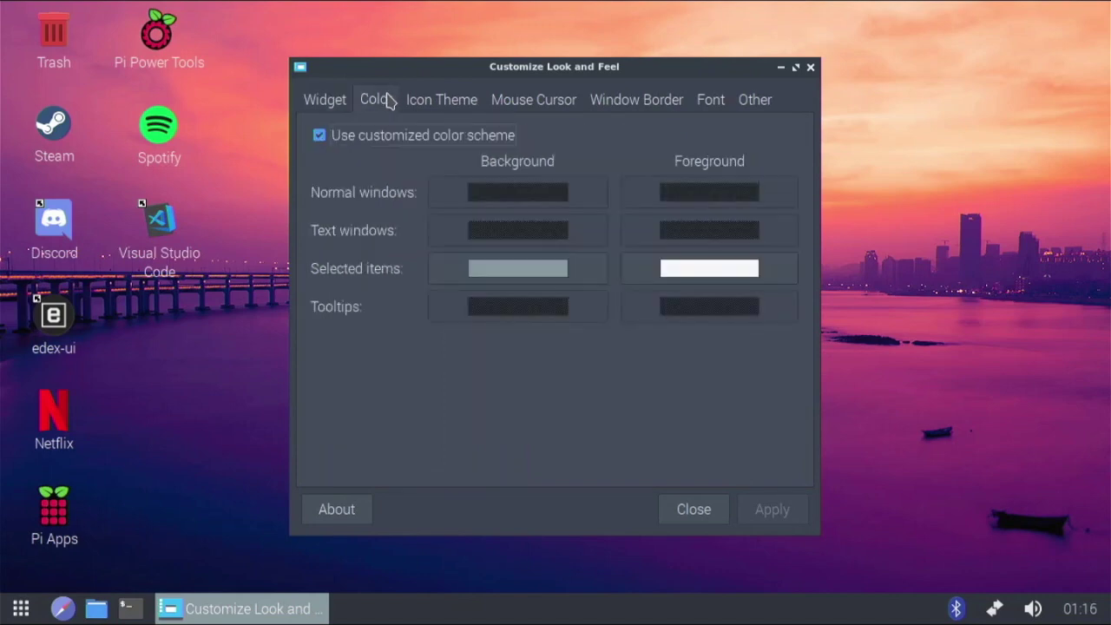
click(448, 110)
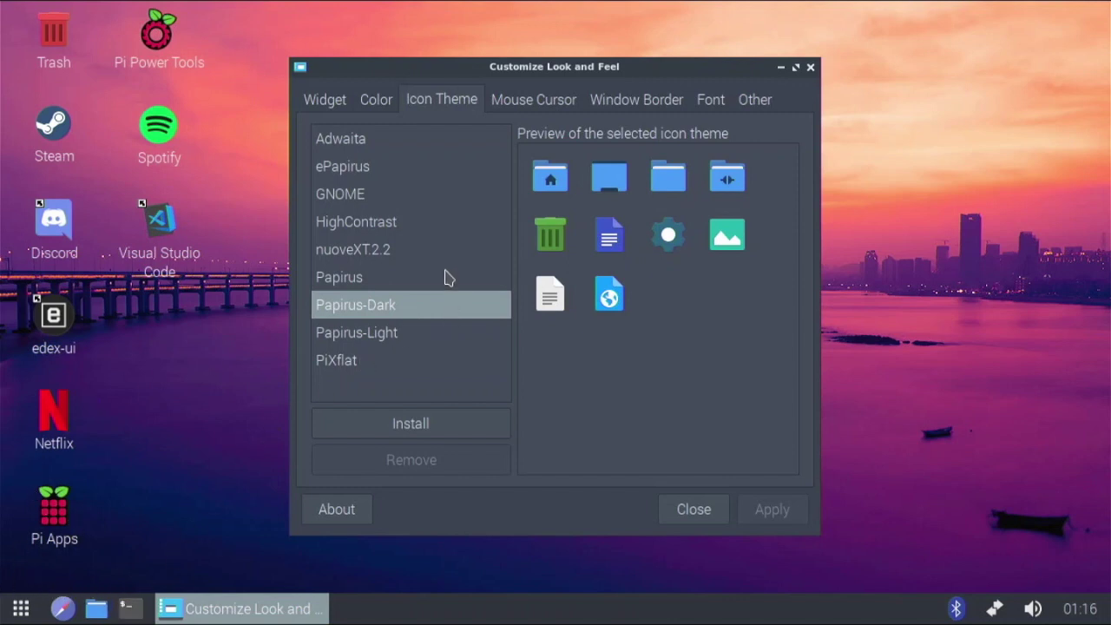
click(524, 110)
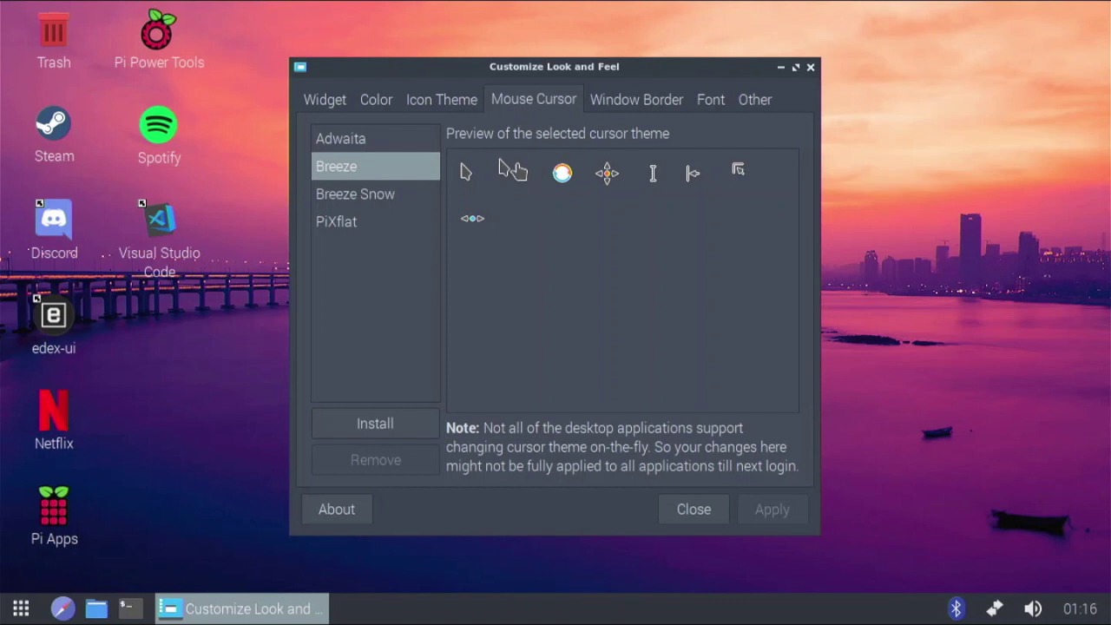
mouse_move(676, 63)
mouse_down()
mouse_move(700, 56)
mouse_move(678, 60)
mouse_up()
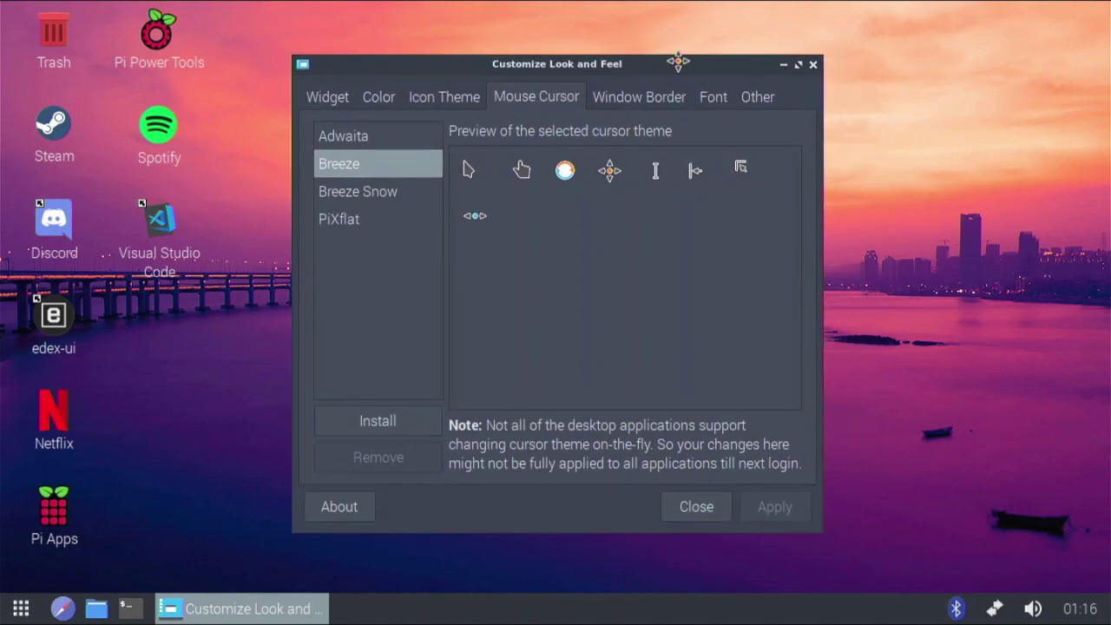
click(638, 100)
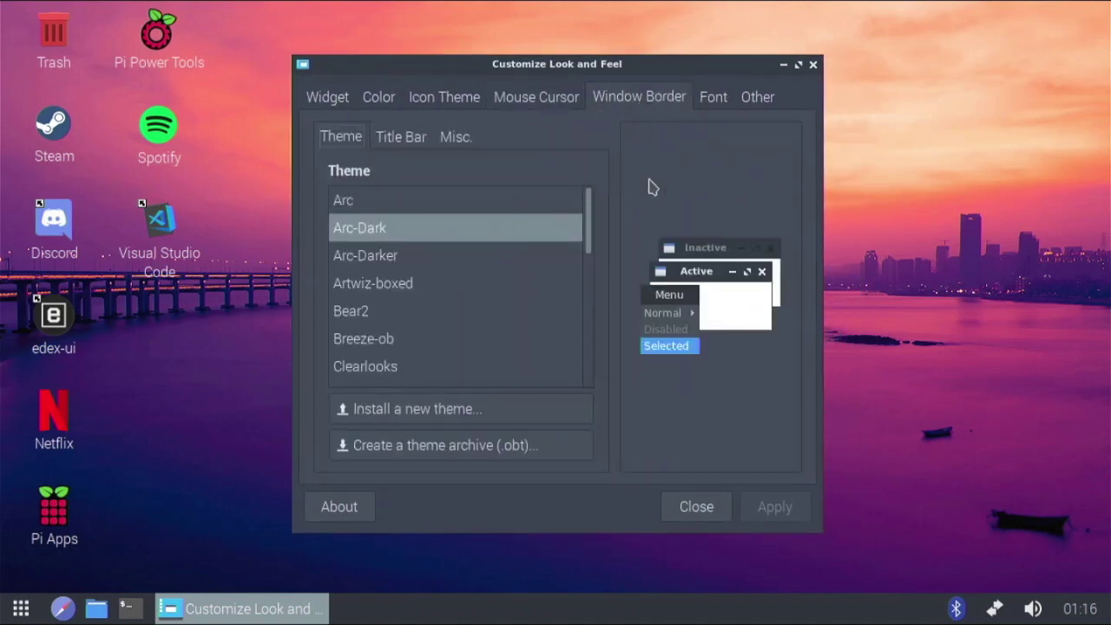
Review the Font and Other tabs, reposition the window, then close LXAppearance
click(724, 97)
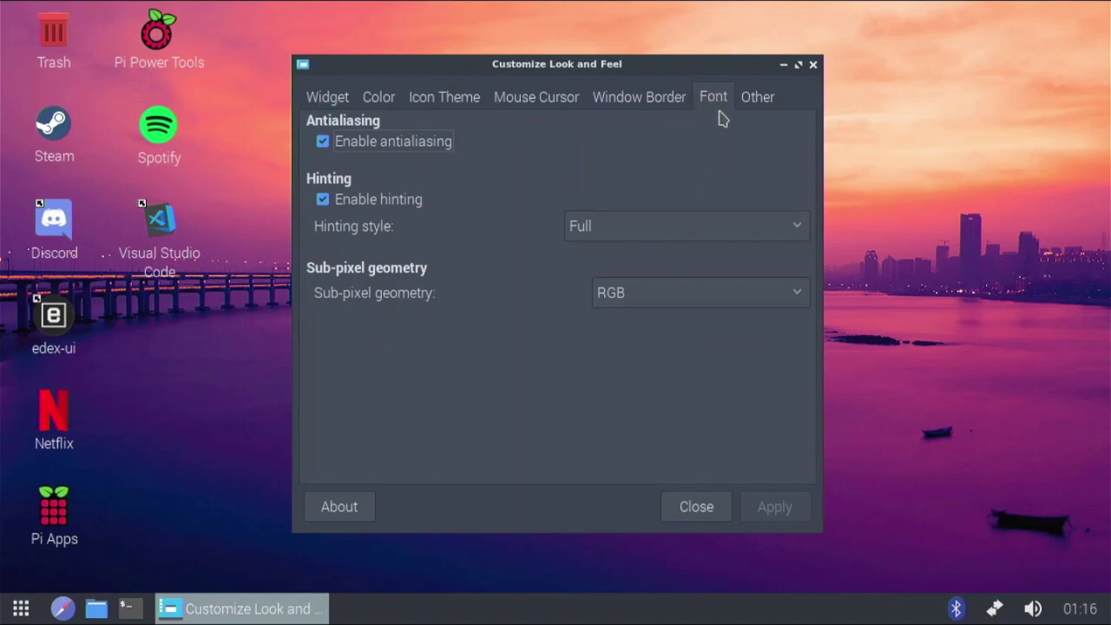
click(748, 108)
drag(655, 66, 631, 76)
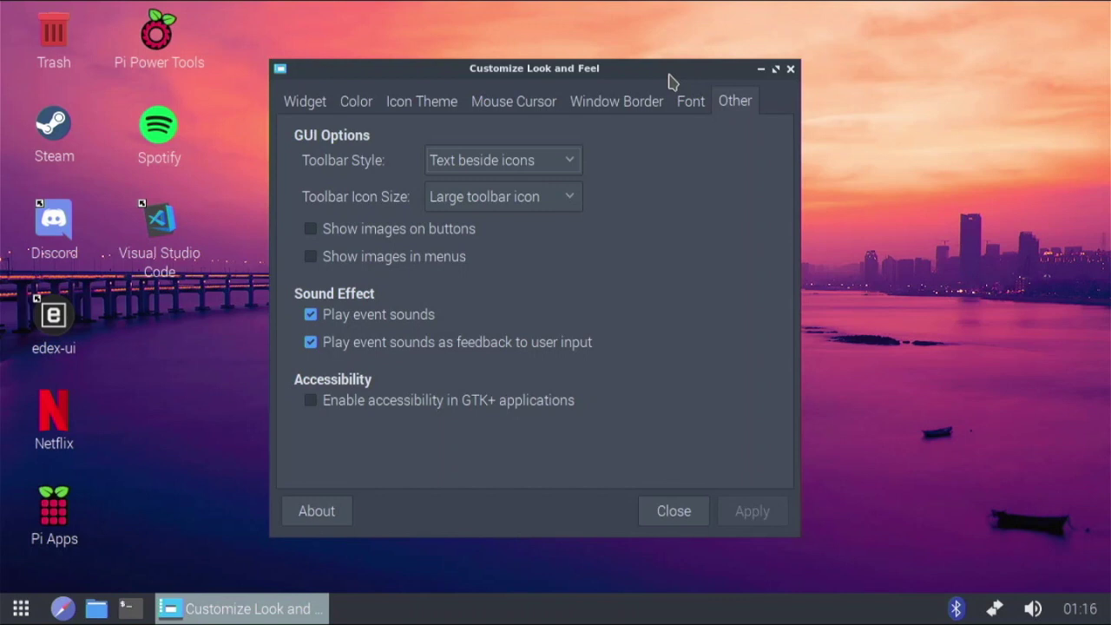
drag(668, 69, 677, 42)
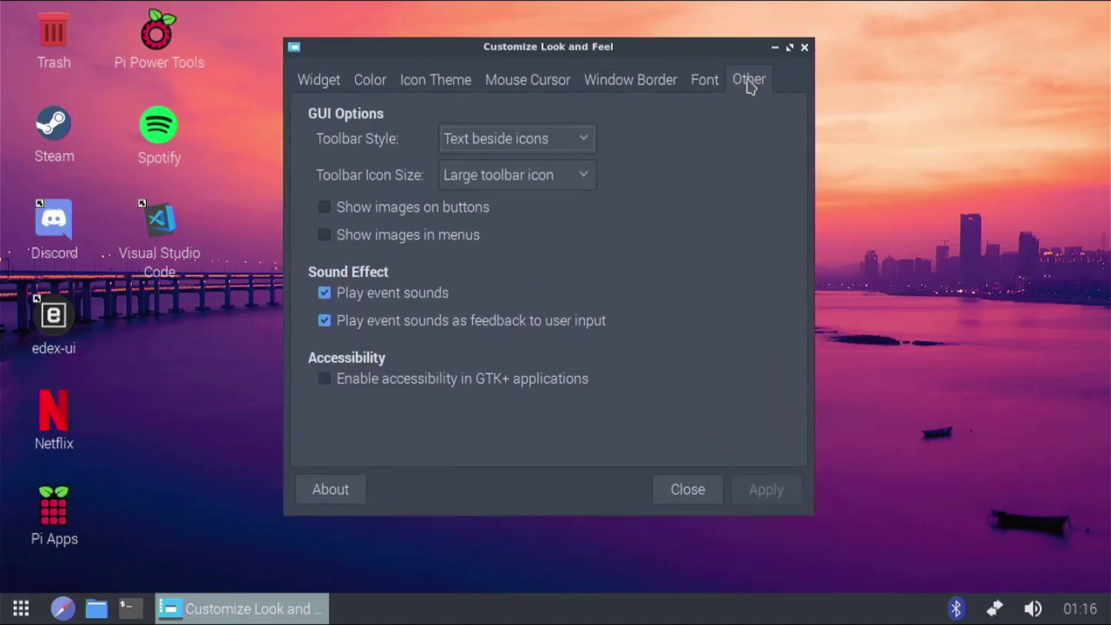
click(805, 47)
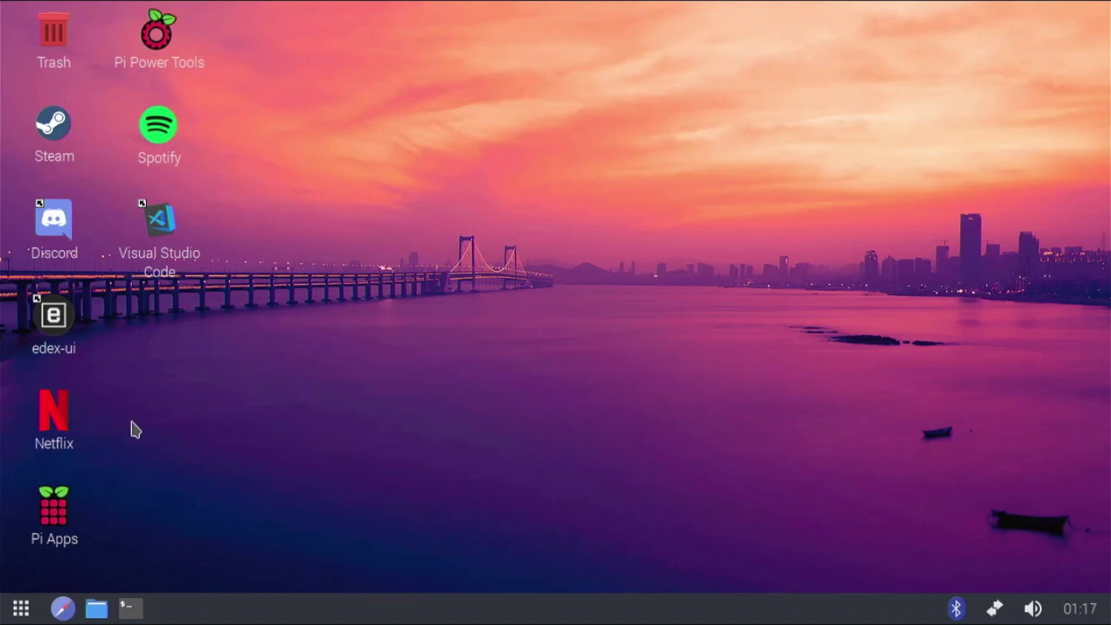
click(19, 610)
click(19, 609)
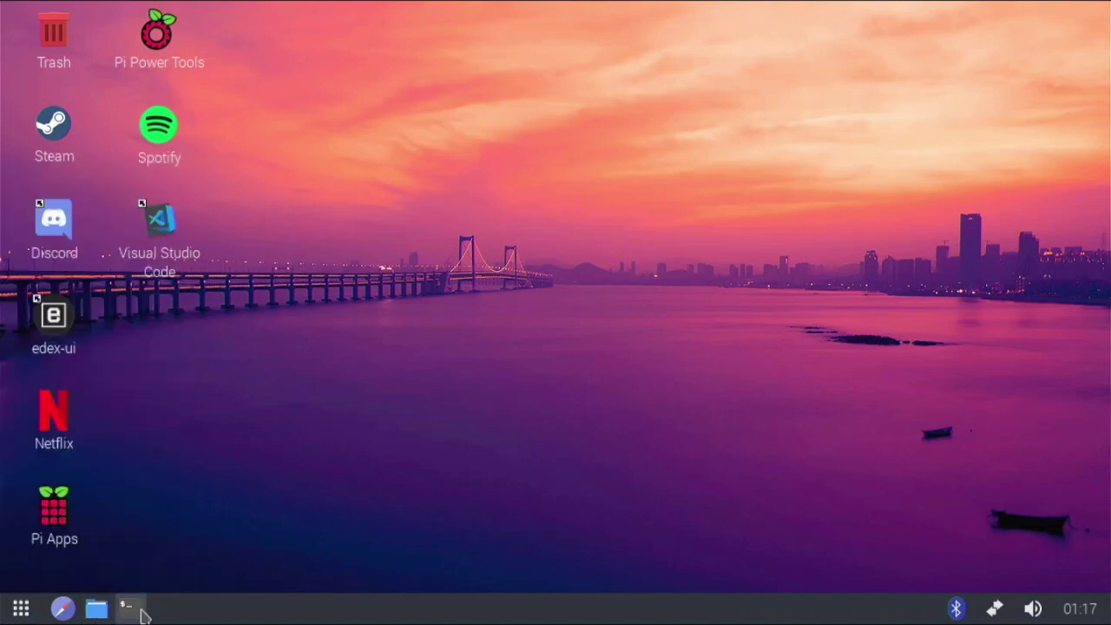
click(130, 608)
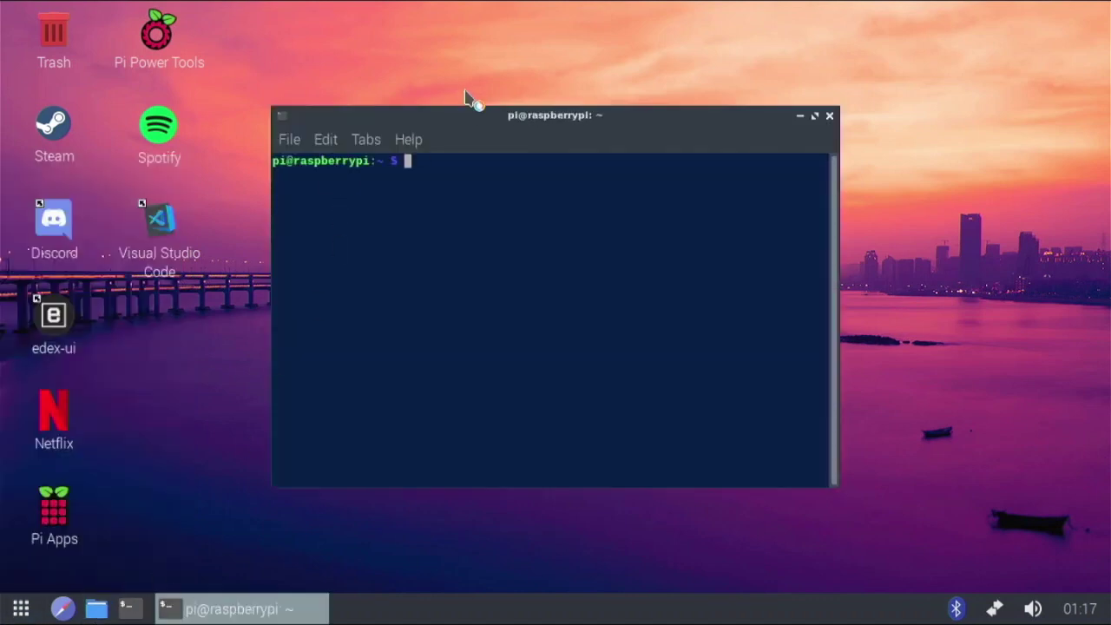
drag(464, 115, 499, 82)
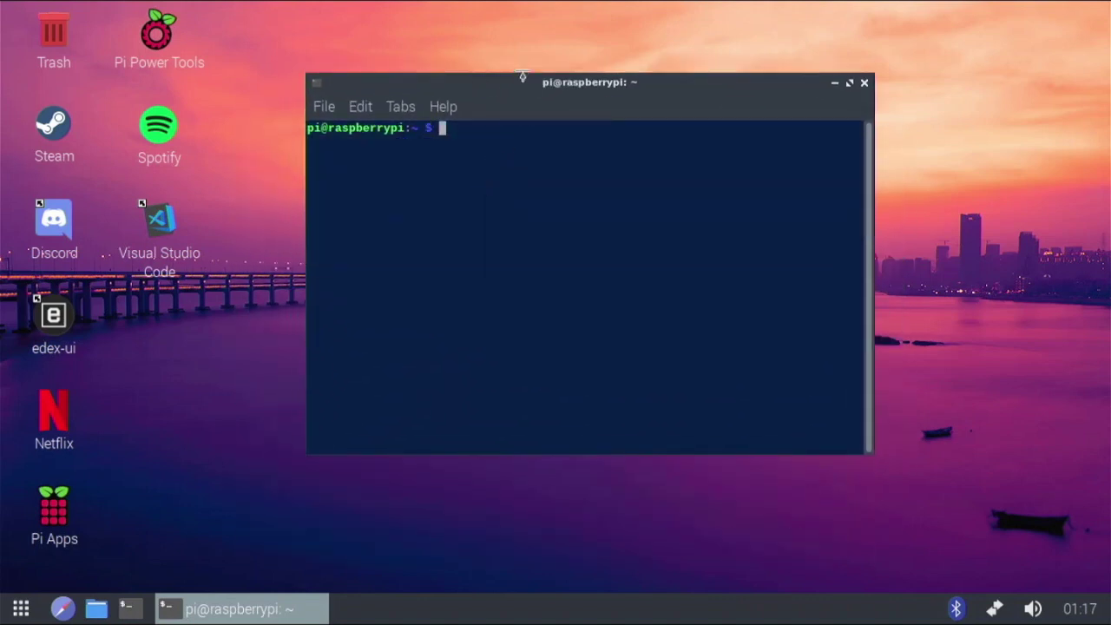
drag(510, 84, 438, 92)
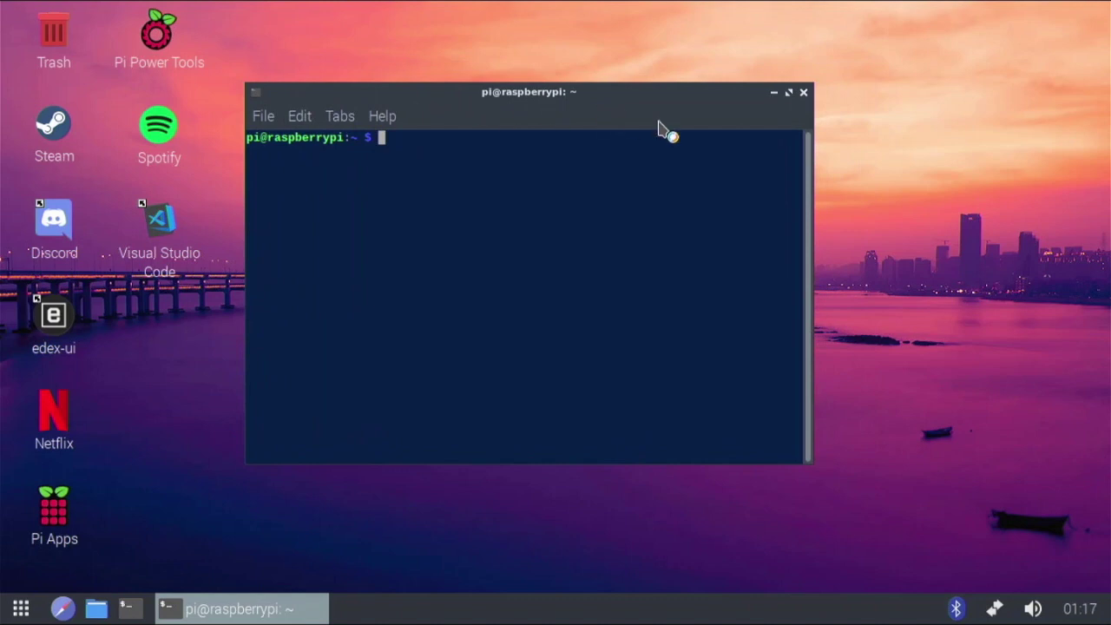
click(804, 93)
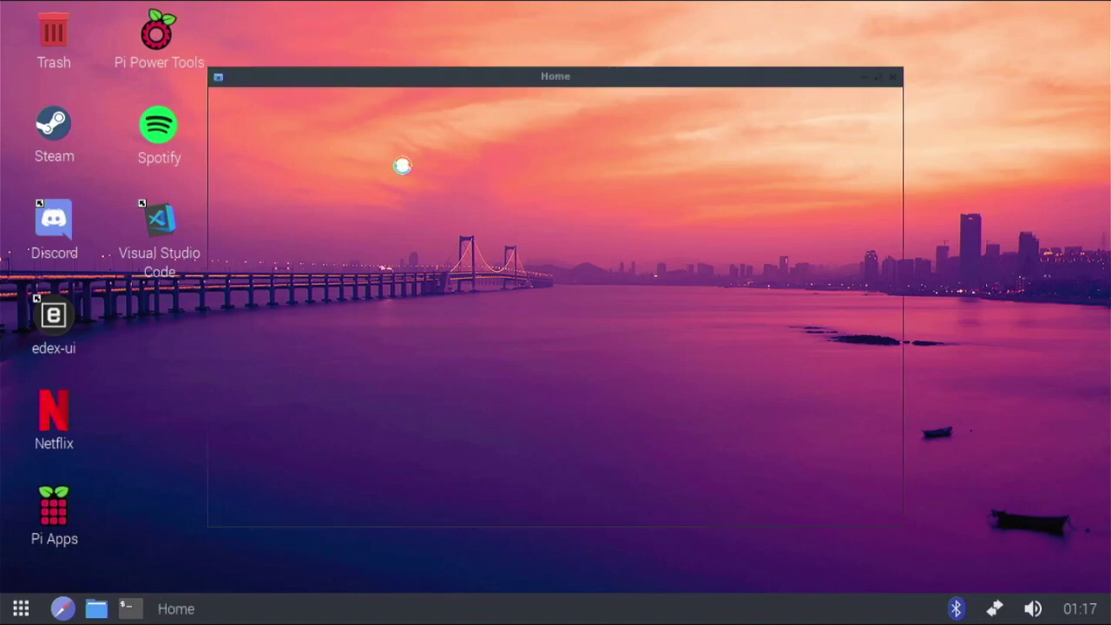
scroll(491, 226, down, 3)
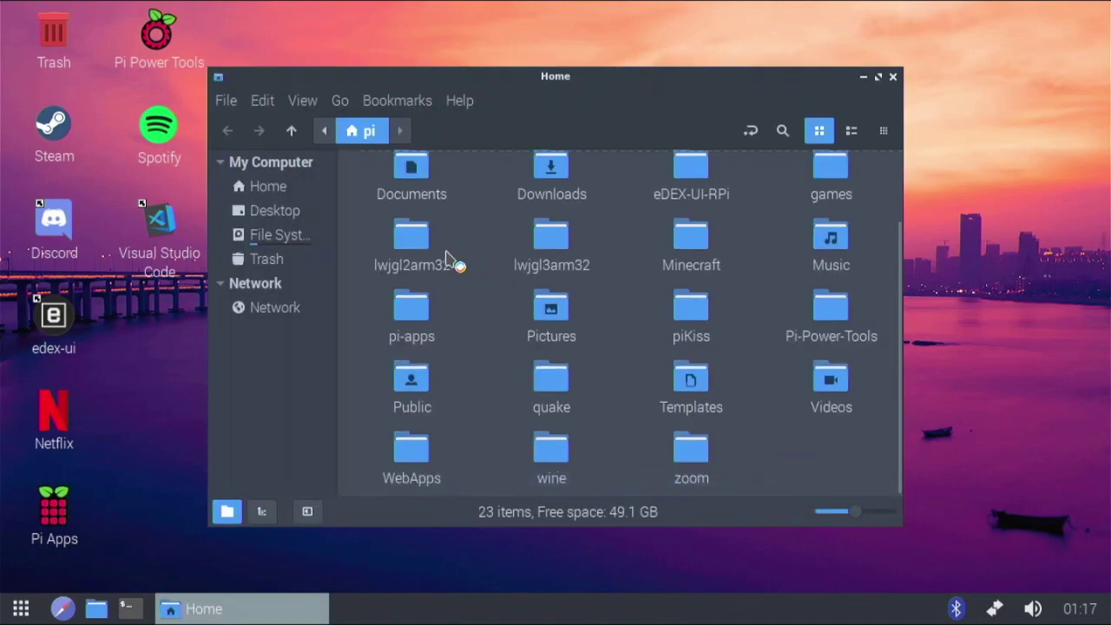
scroll(469, 278, up, 3)
scroll(556, 392, down, 2)
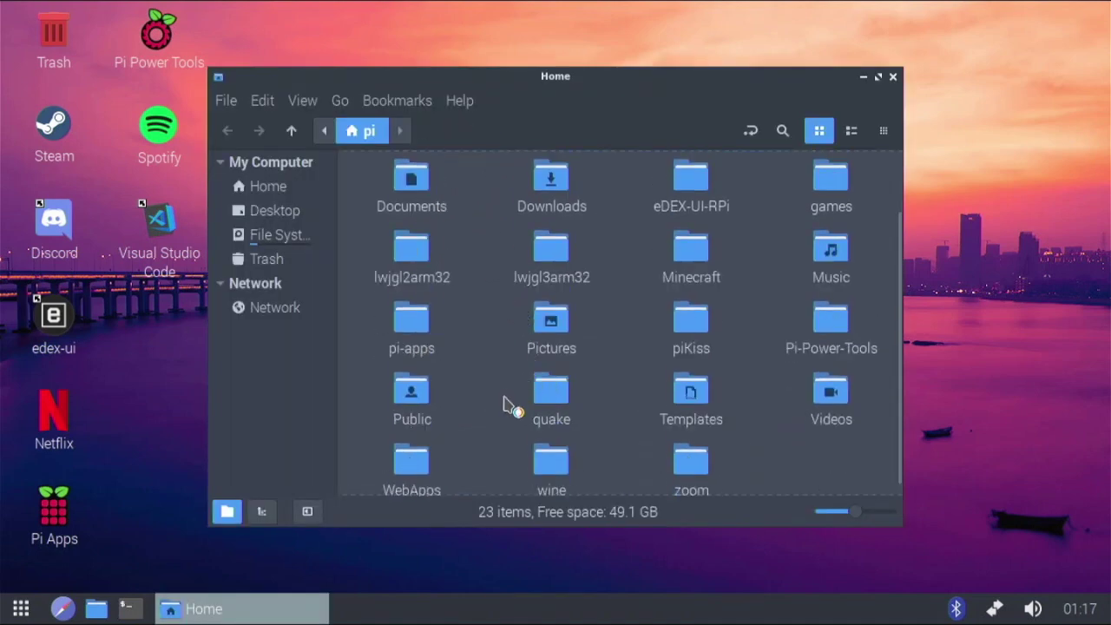
scroll(578, 385, down, 1)
scroll(582, 382, up, 2)
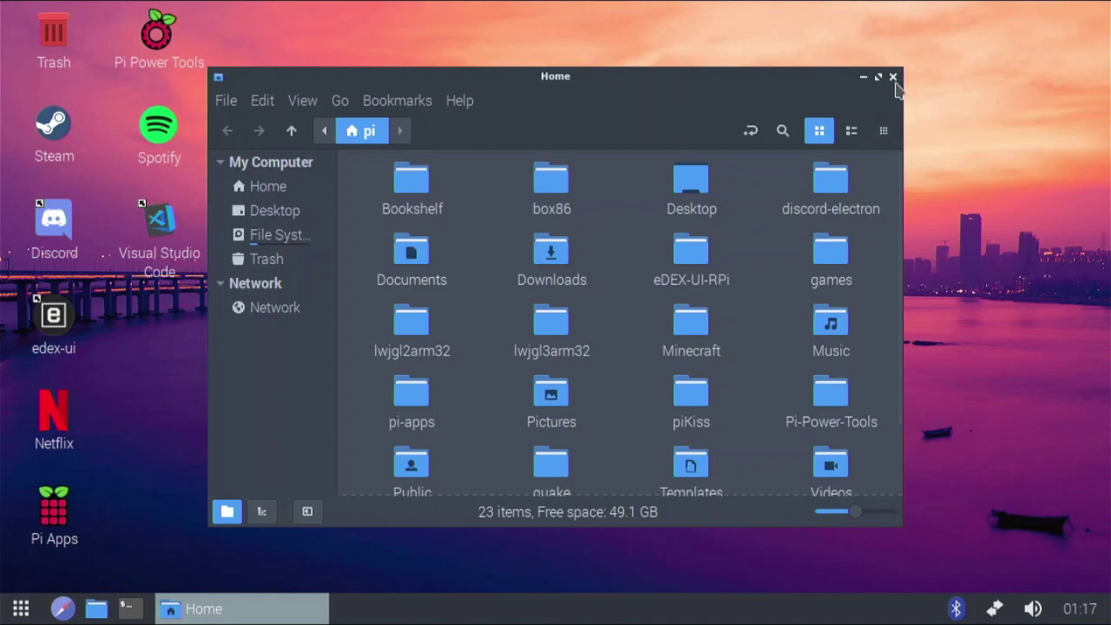
click(894, 77)
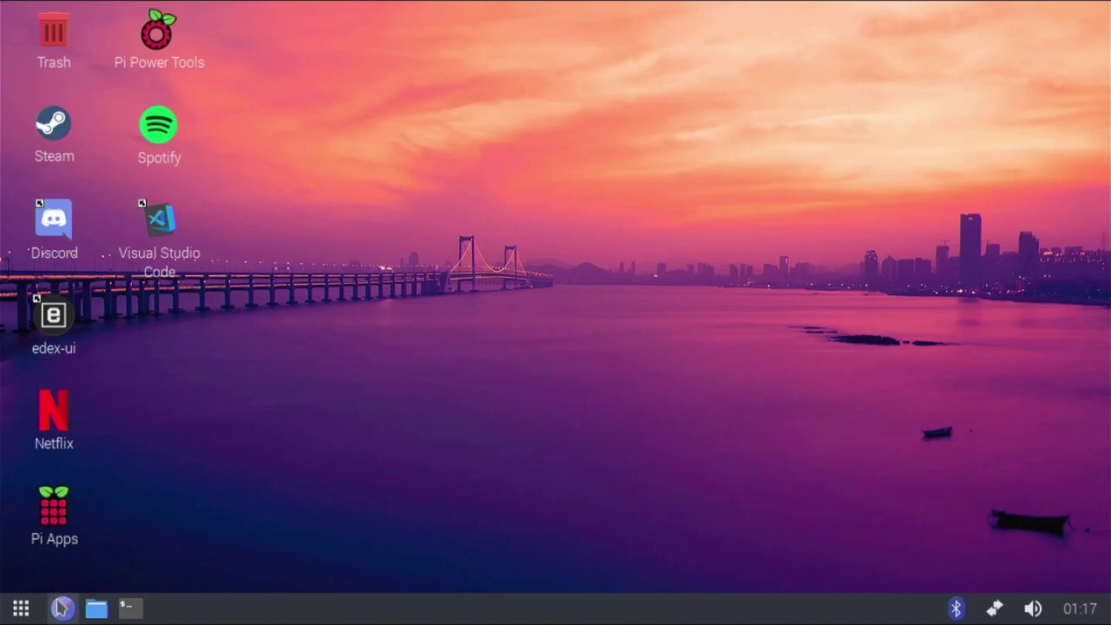
Launch Chromium, search for 'google', open google.com.tr, then close the browser
click(63, 608)
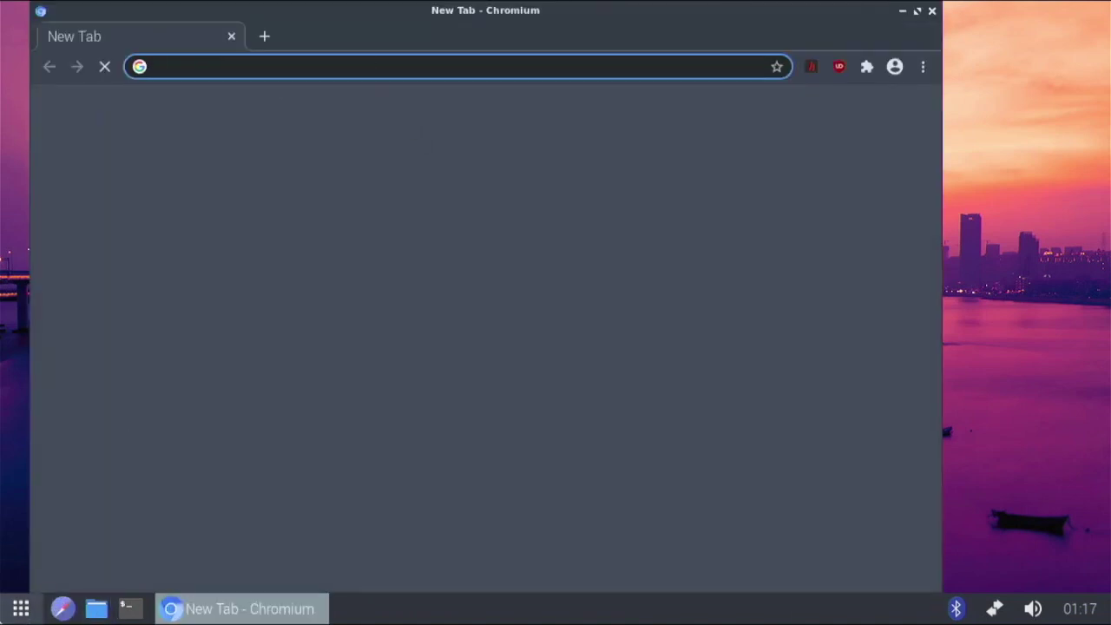
drag(312, 12, 339, 9)
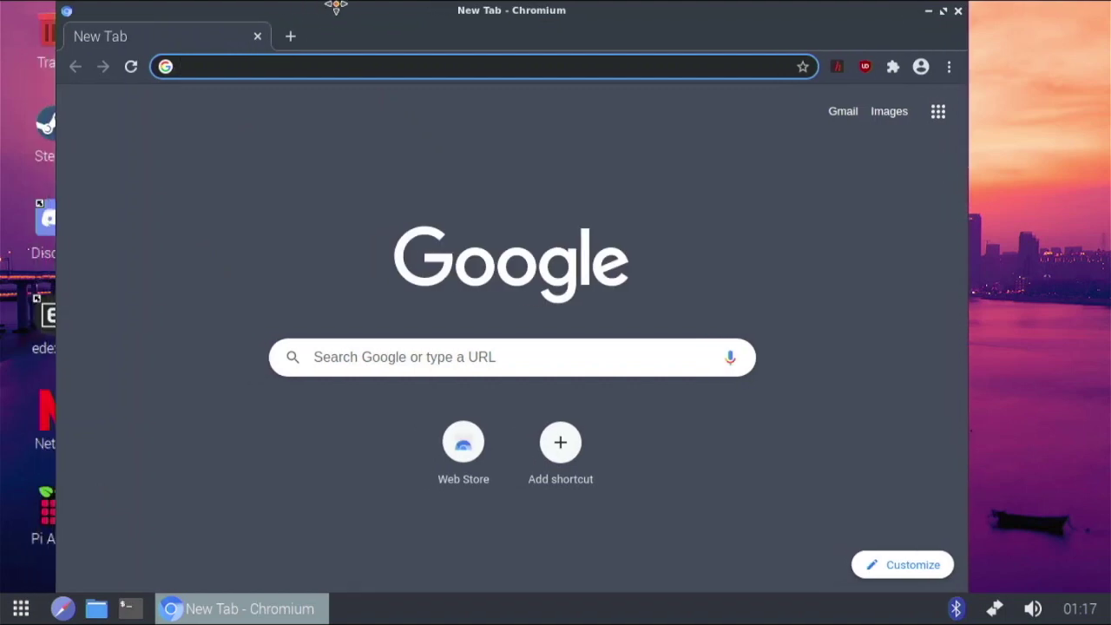
text(gog)
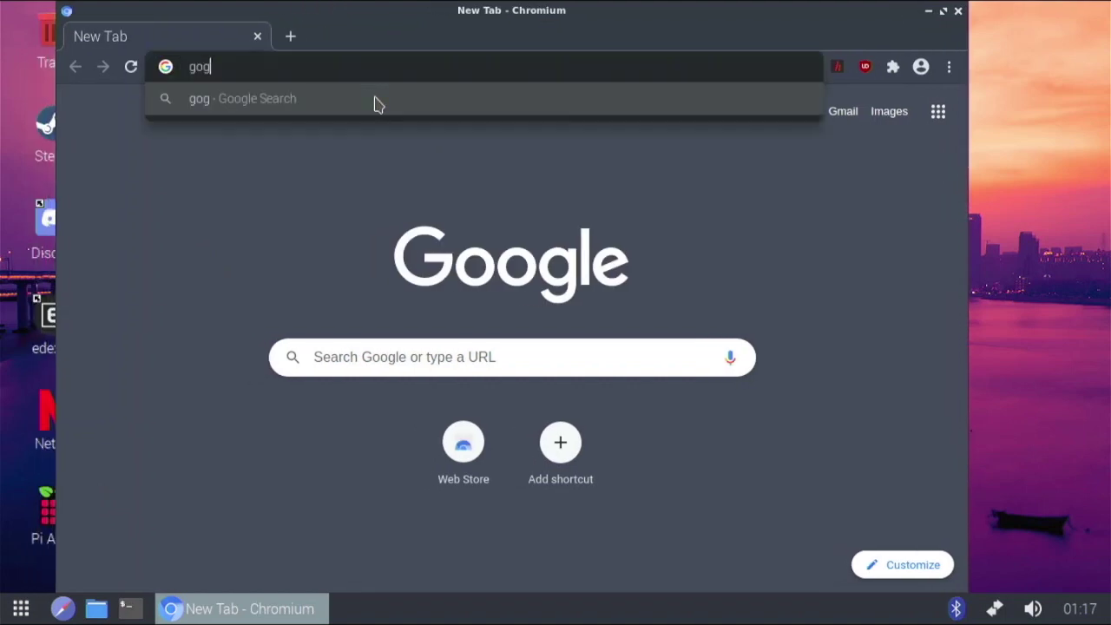
key(BackSpace)
text(ogle)
key(Return)
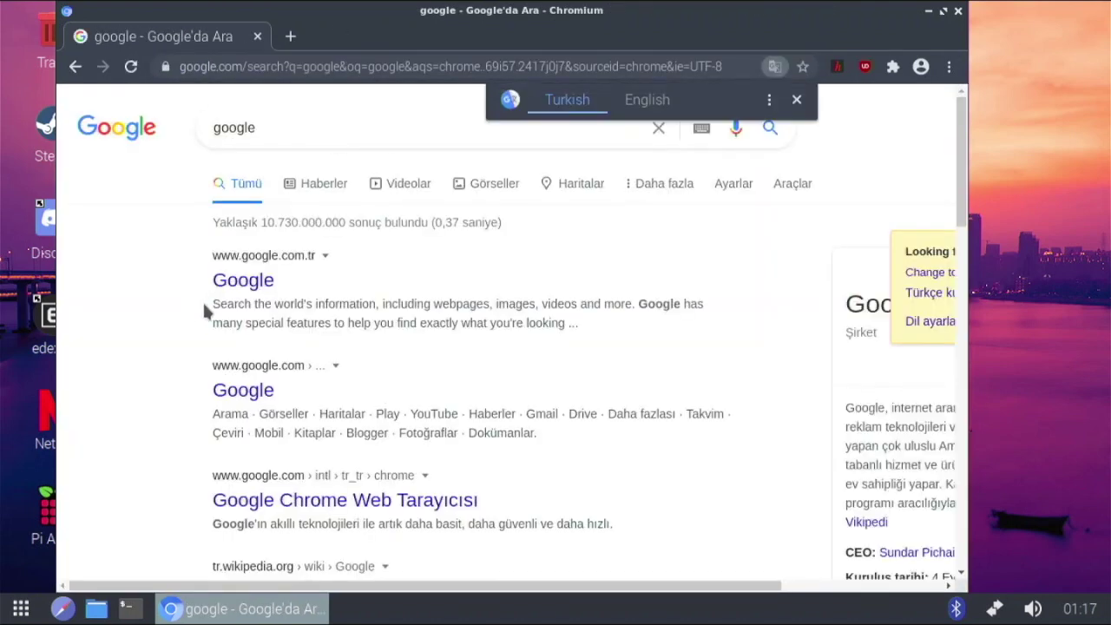
click(238, 285)
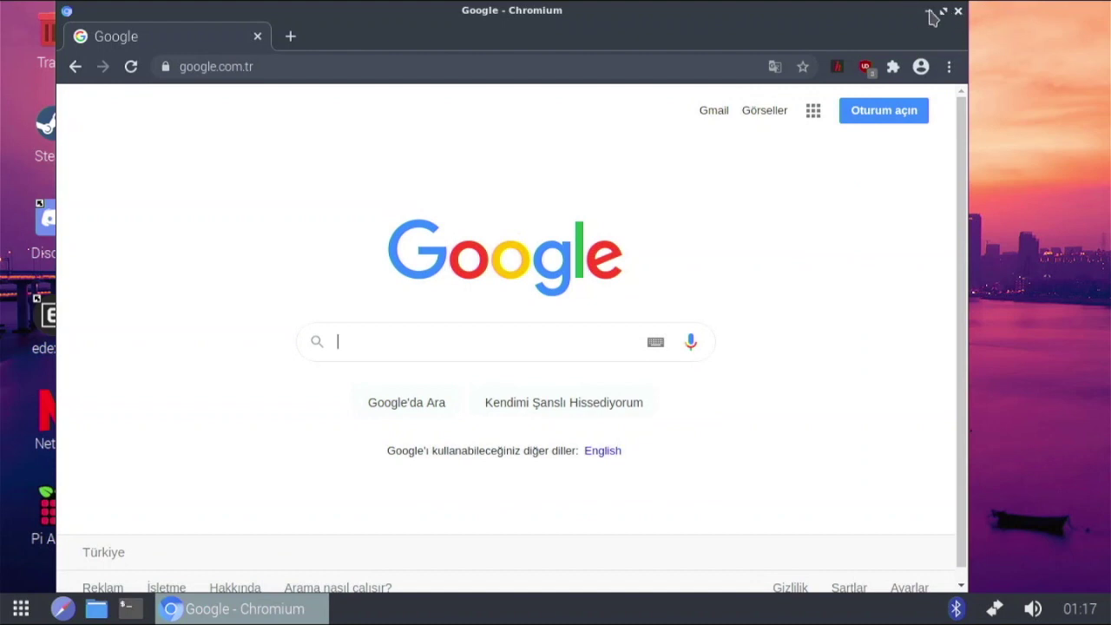
click(958, 12)
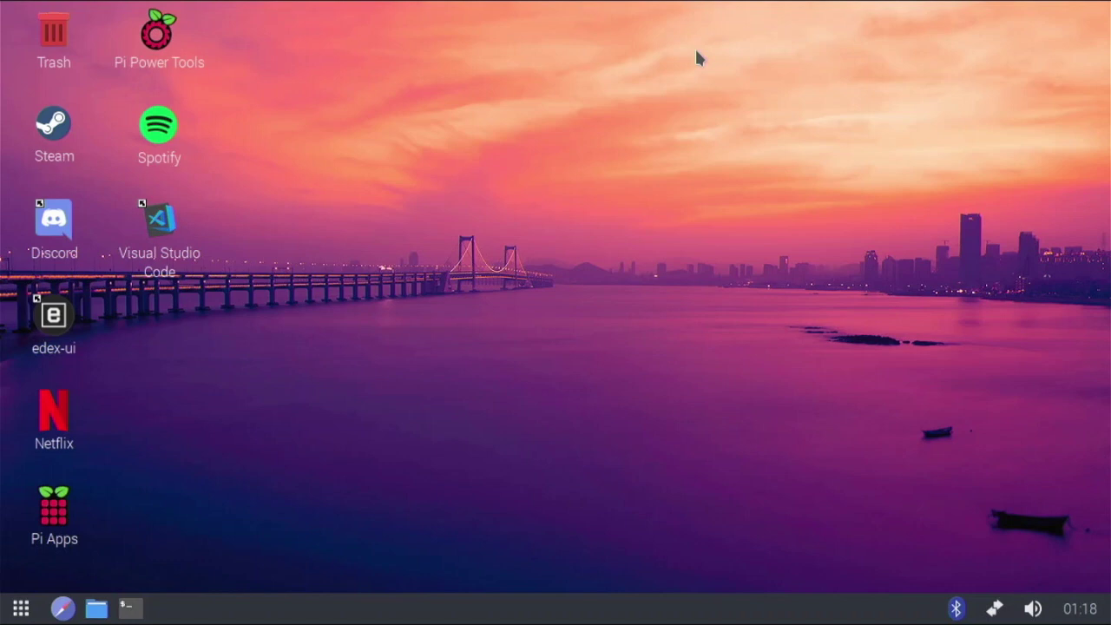
click(21, 608)
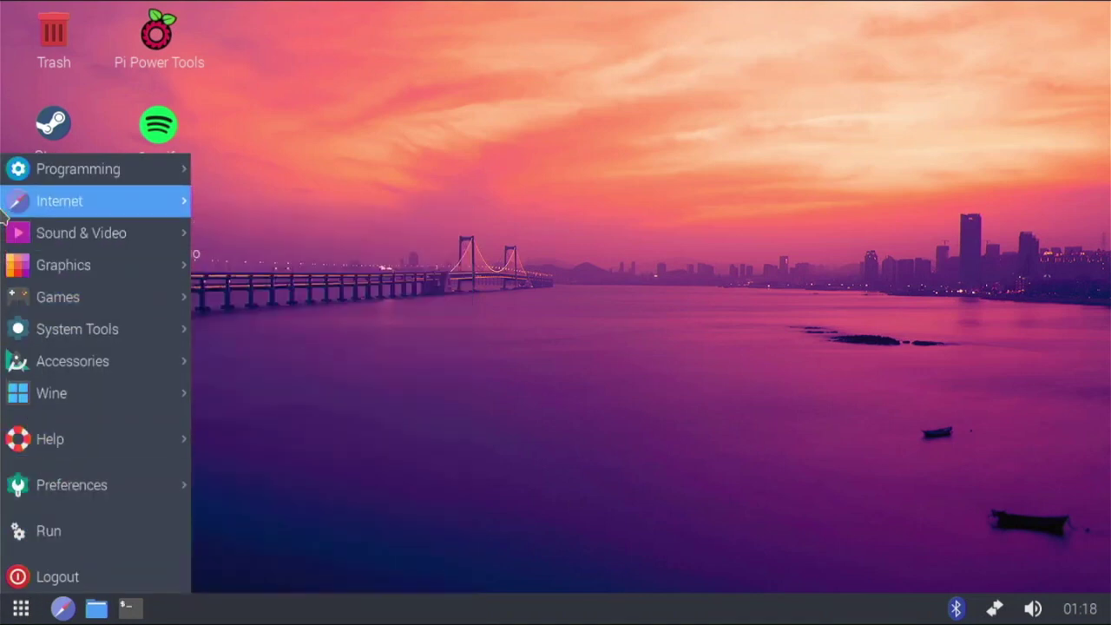
mouse_move(31, 164)
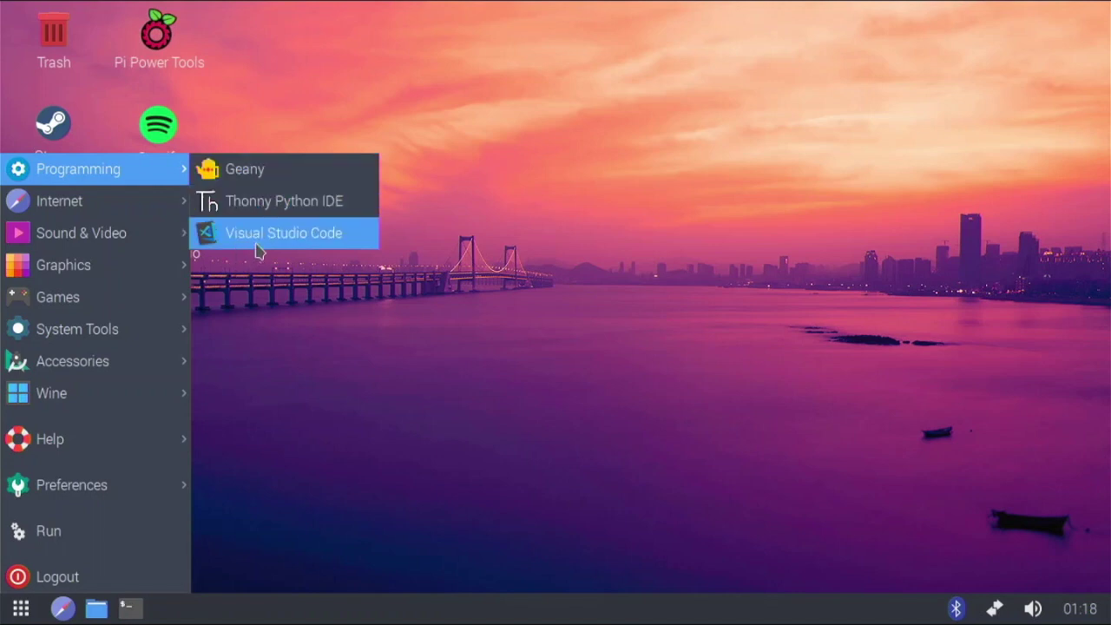
click(286, 234)
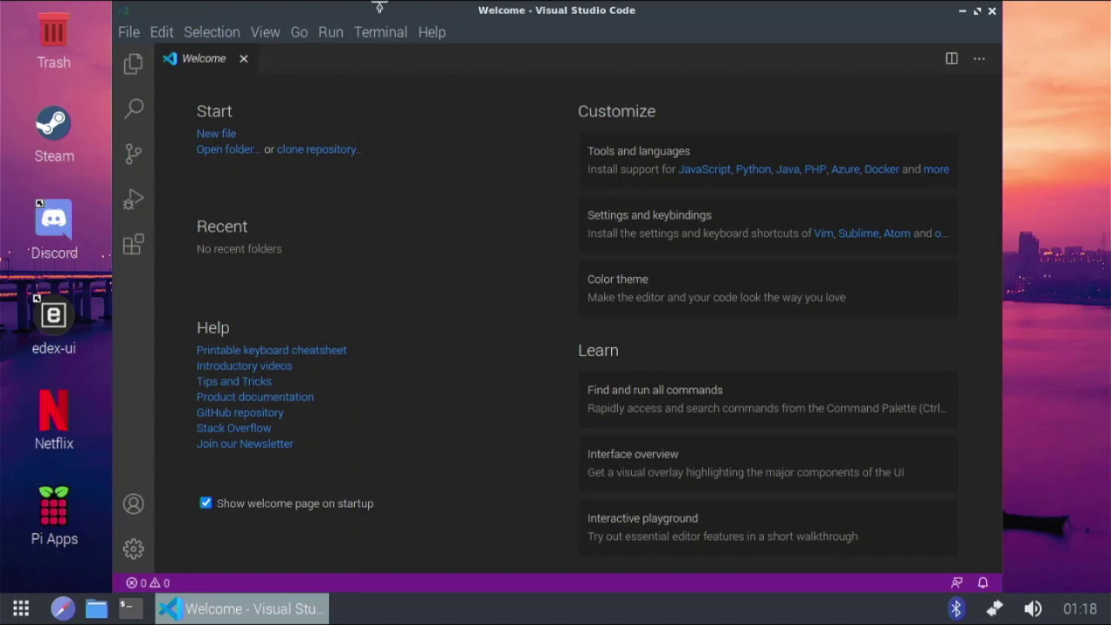
mouse_move(356, 16)
mouse_down()
mouse_move(359, 67)
mouse_move(353, 14)
mouse_up()
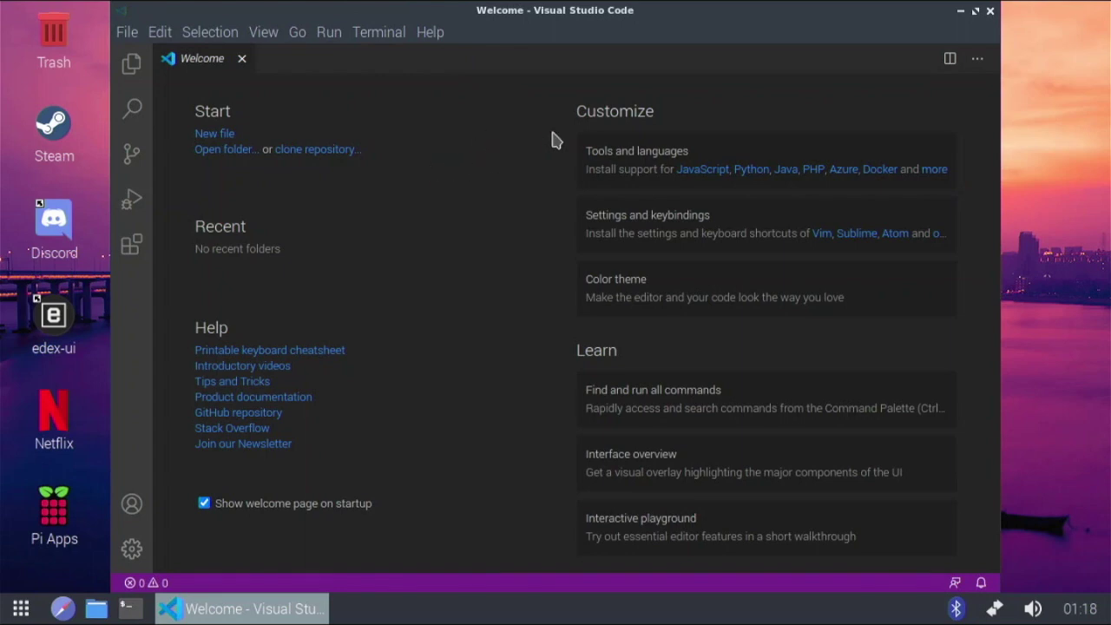
click(991, 10)
click(21, 608)
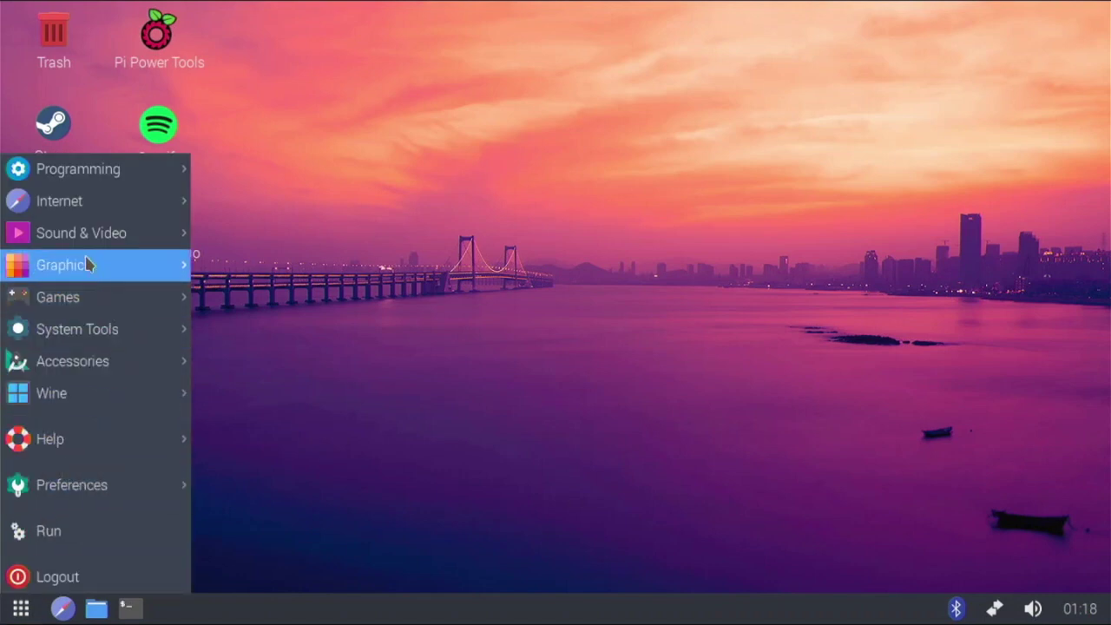
mouse_move(98, 209)
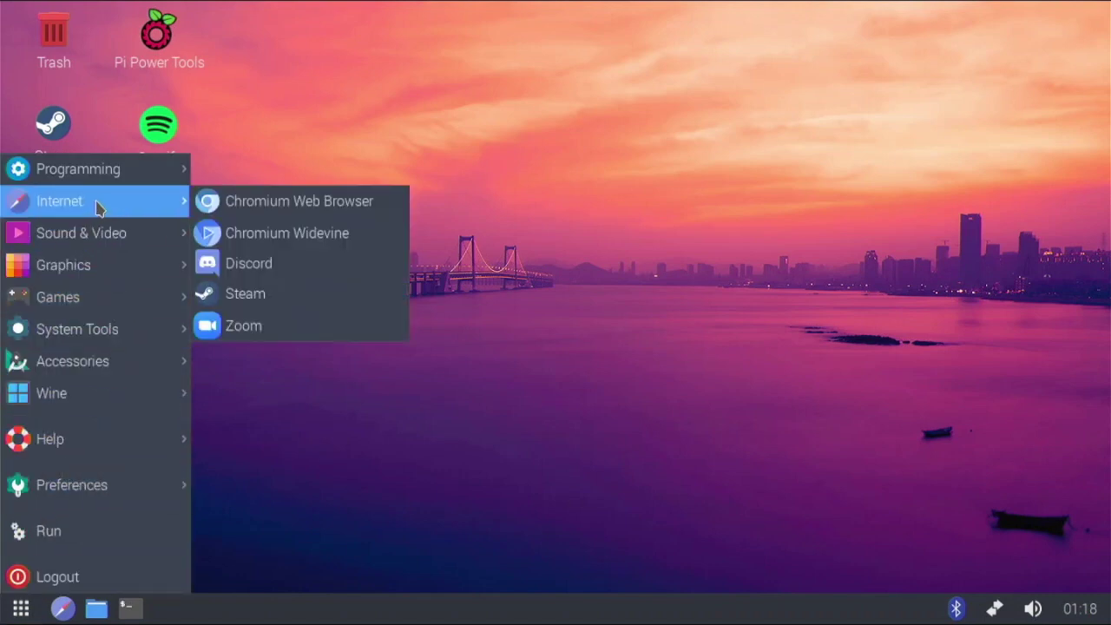
click(302, 238)
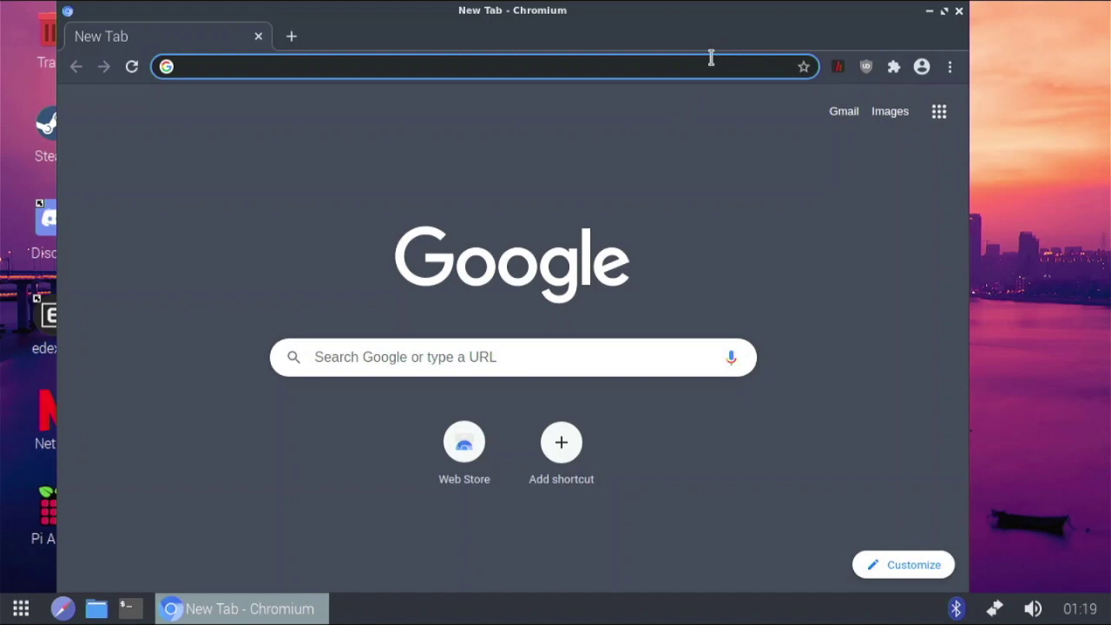
click(959, 11)
key(super)
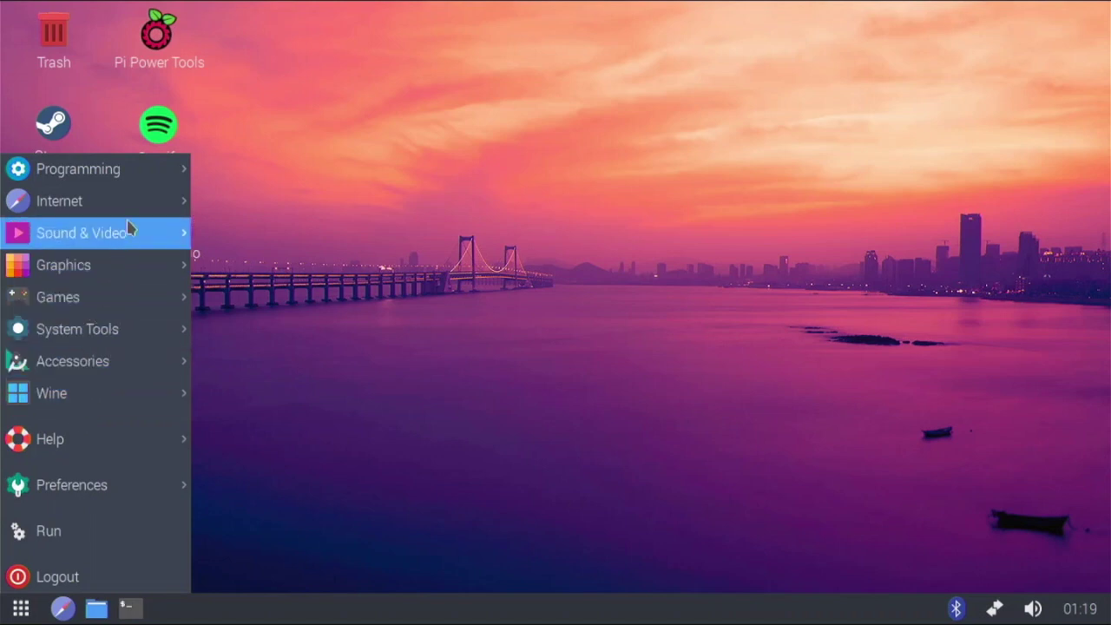
mouse_move(146, 198)
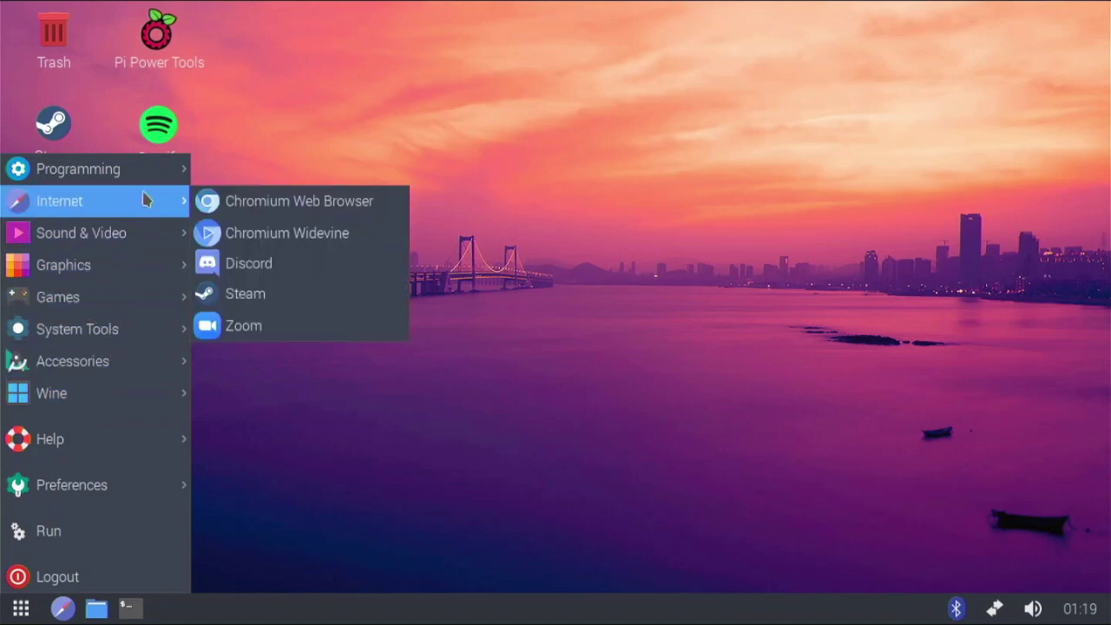
click(250, 265)
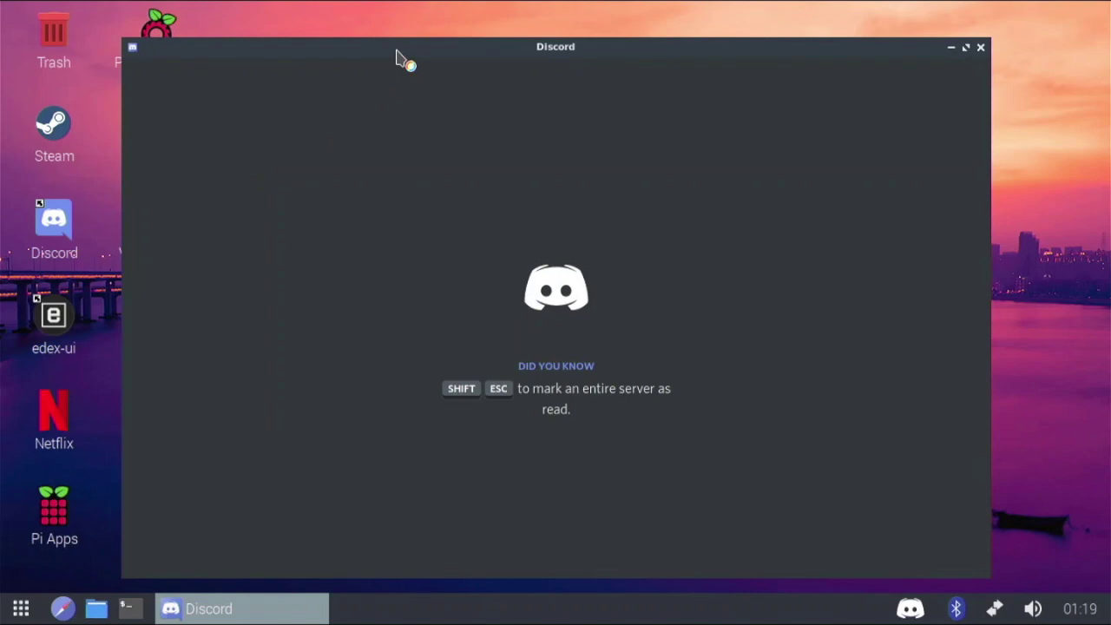
drag(396, 52, 401, 43)
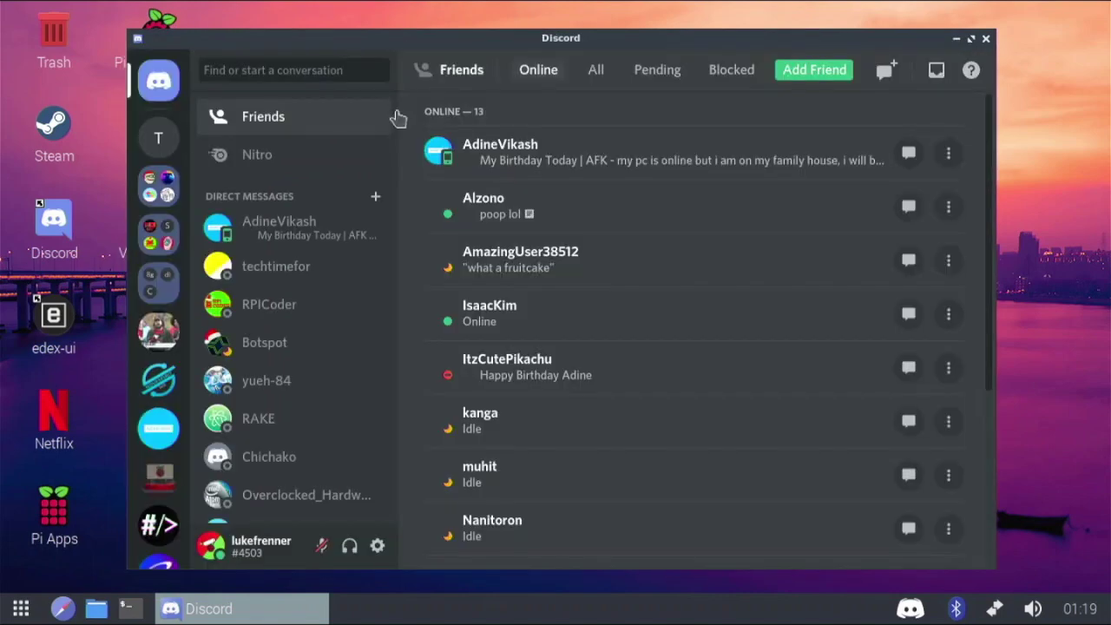
scroll(95, 365, down, 2)
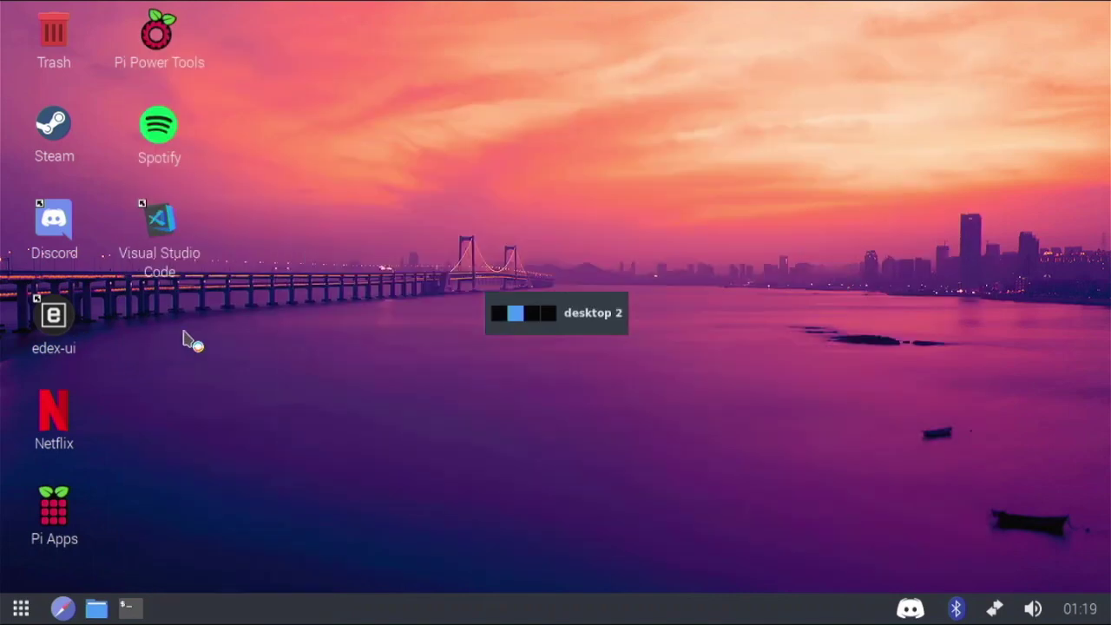
scroll(228, 345, down, 2)
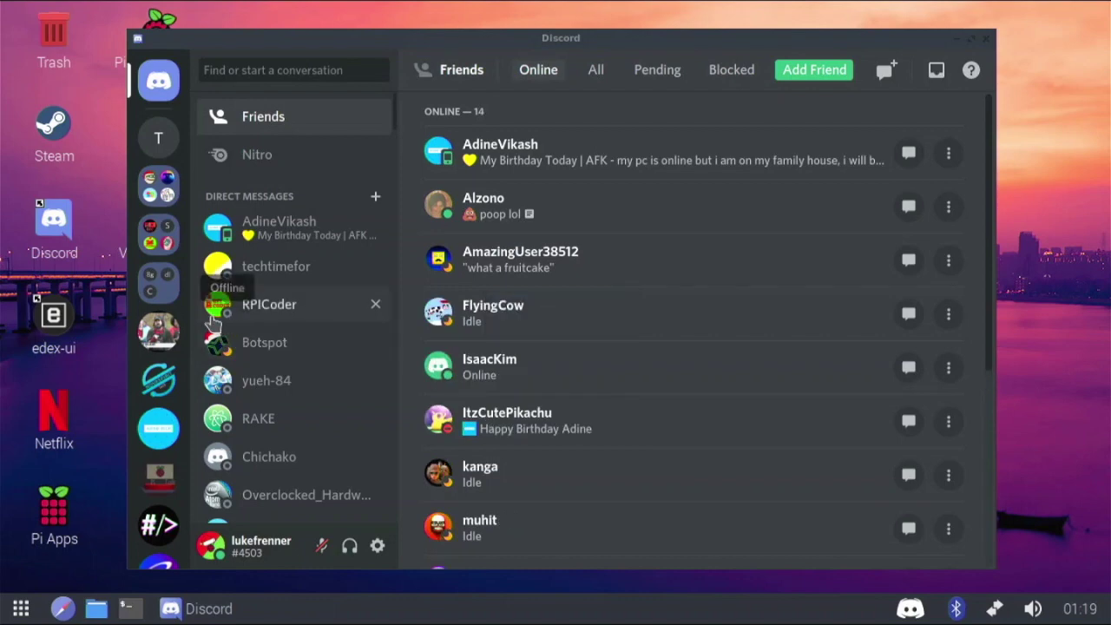
scroll(156, 330, down, 5)
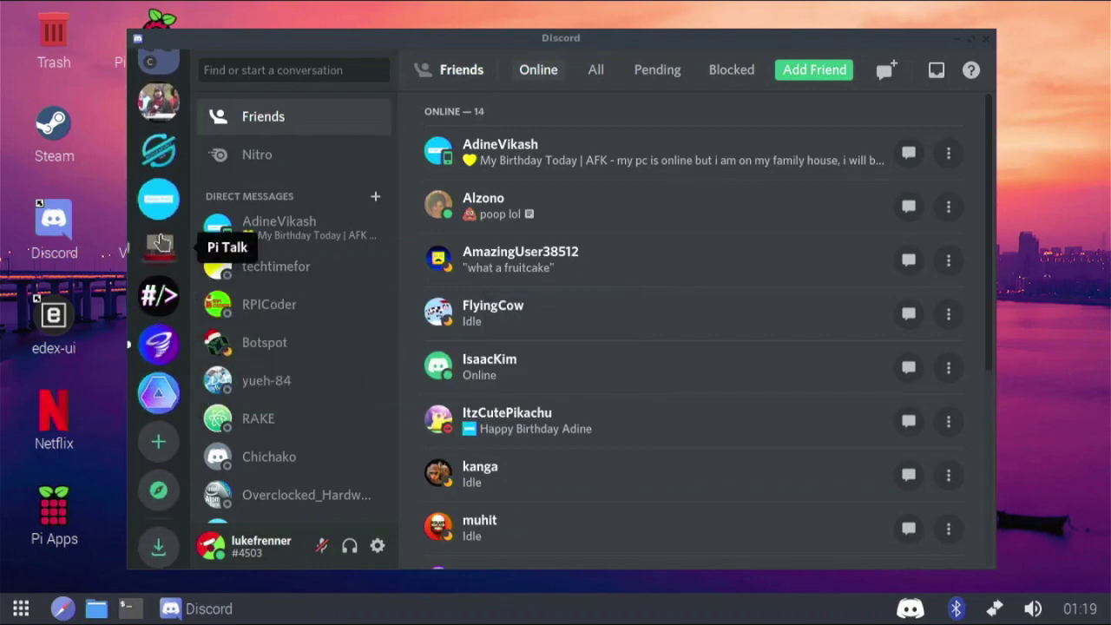
click(160, 243)
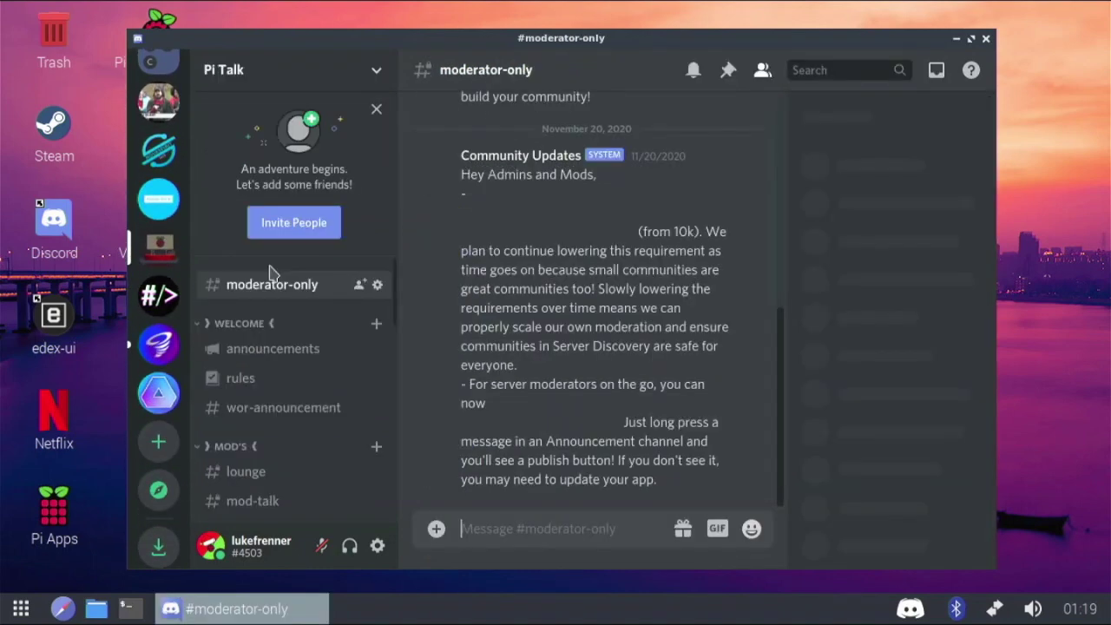
click(380, 110)
scroll(303, 310, down, 4)
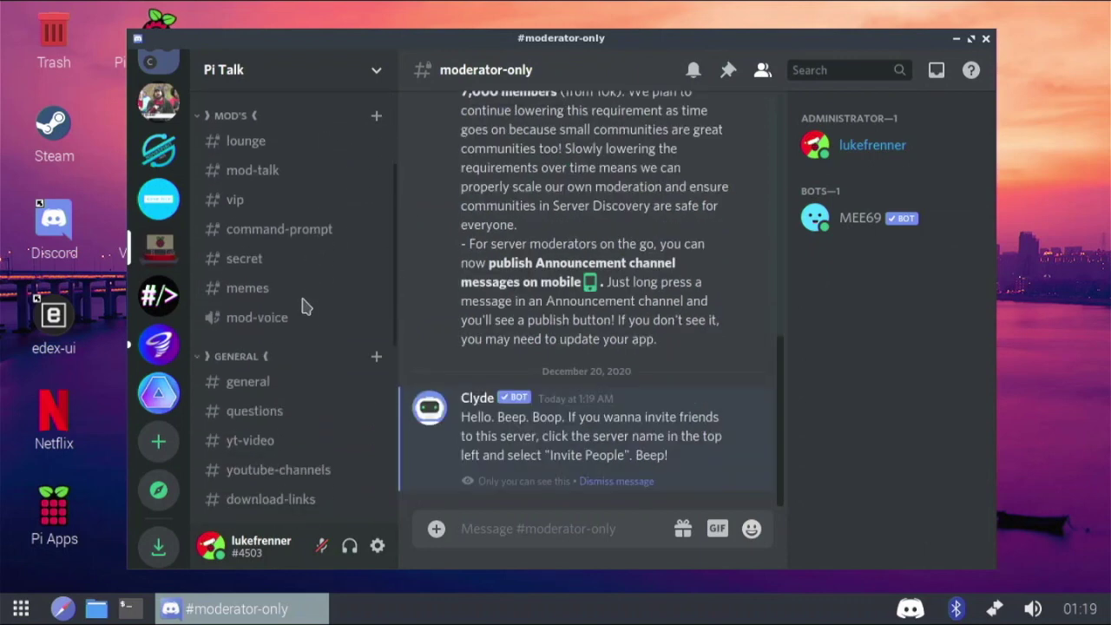
click(266, 371)
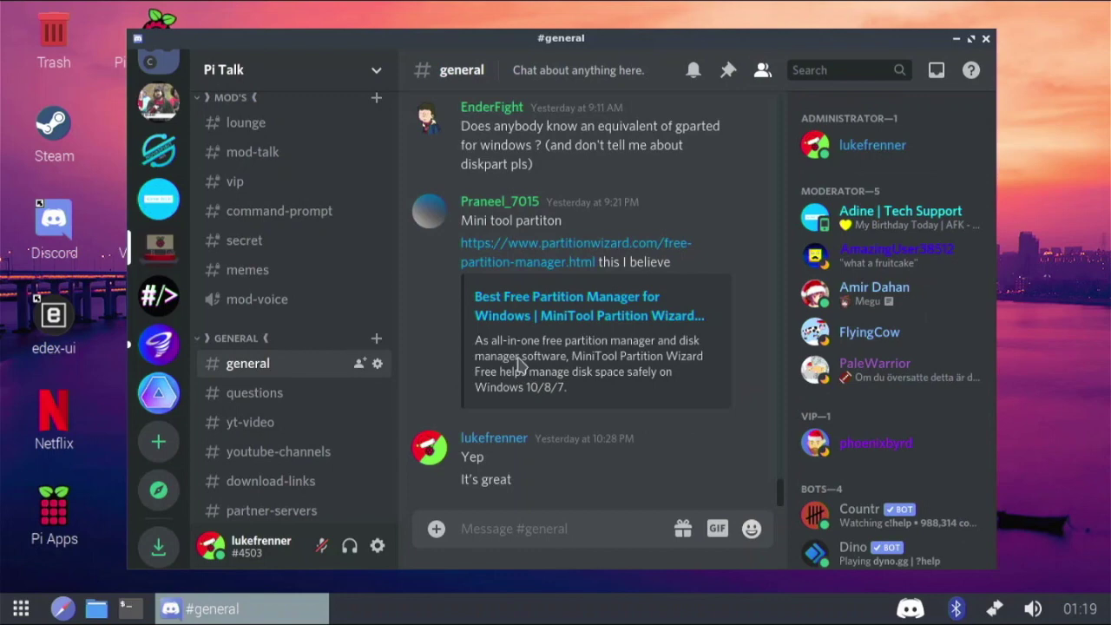
scroll(569, 391, up, 4)
scroll(639, 441, down, 4)
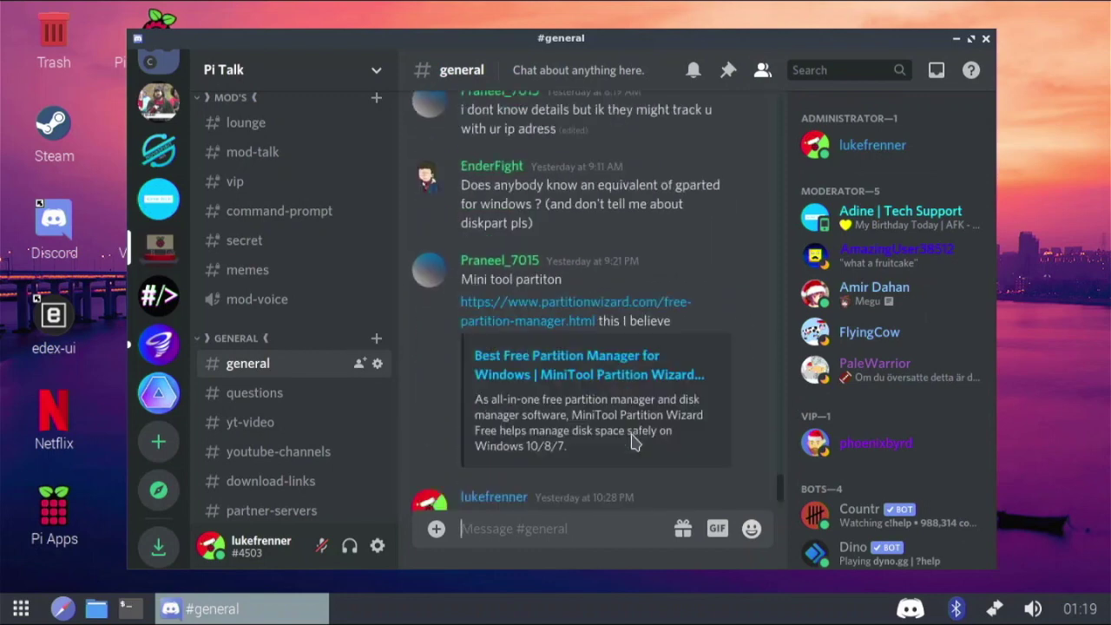
click(986, 39)
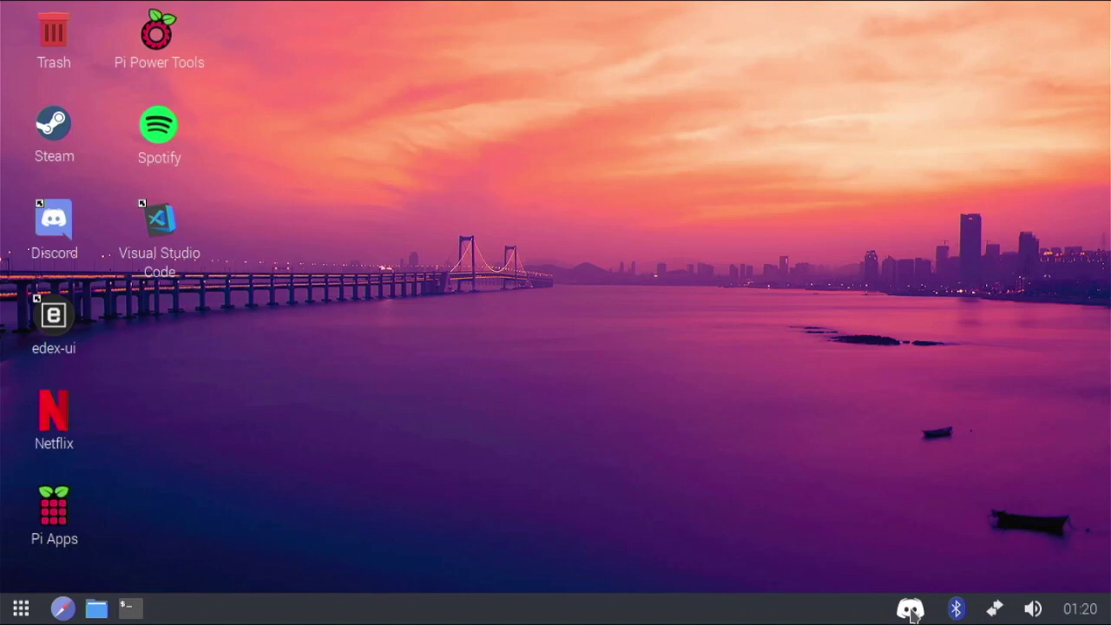
right_click(917, 611)
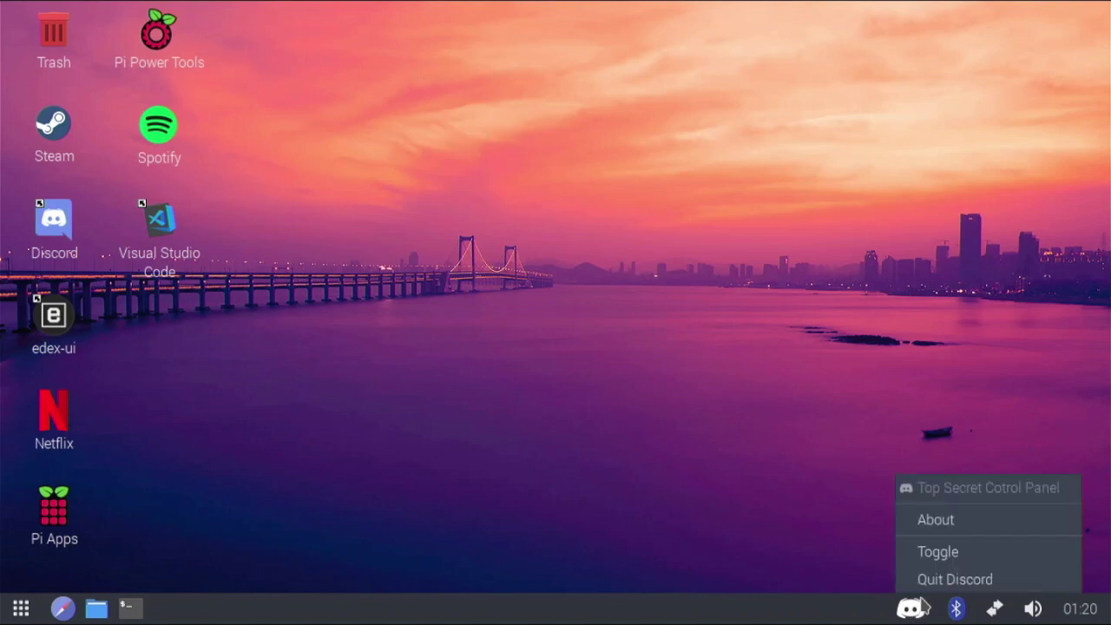
click(938, 554)
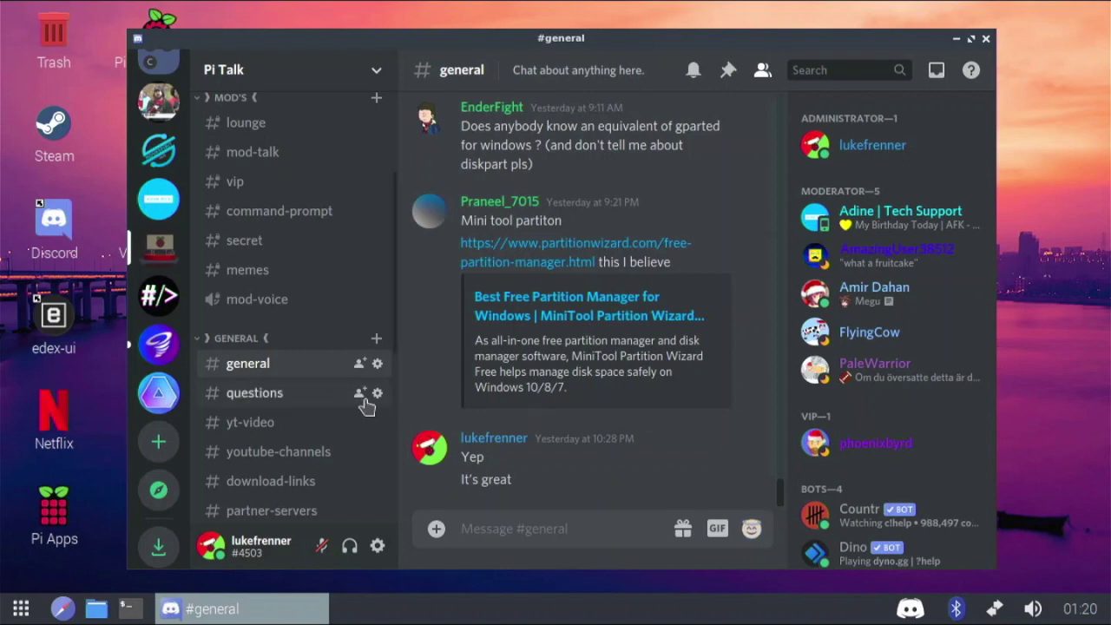
scroll(300, 392, down, 3)
click(159, 393)
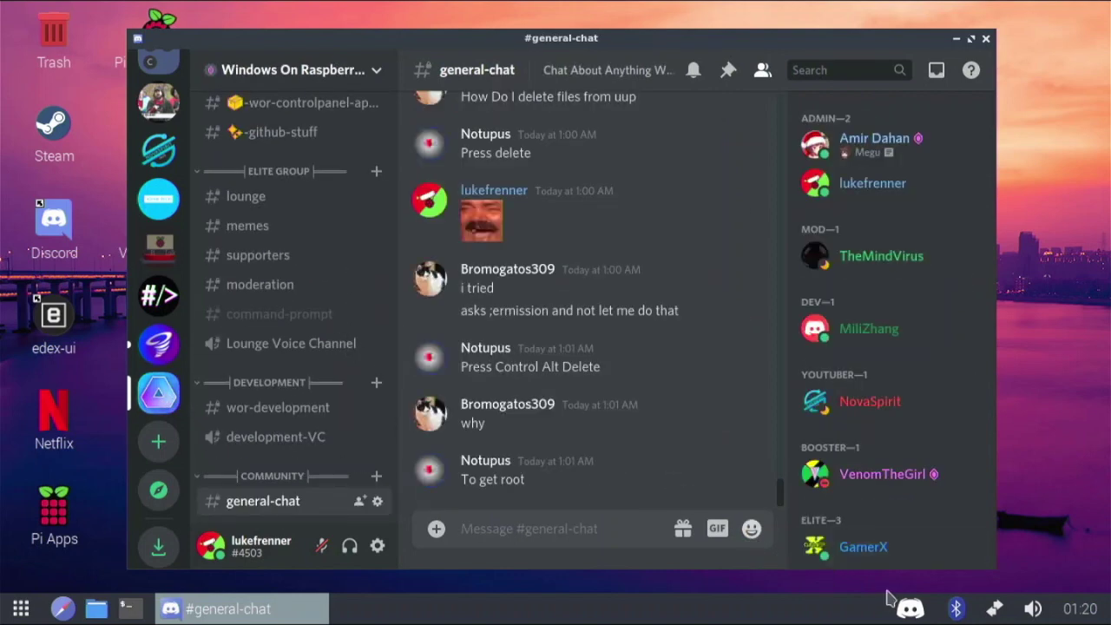
right_click(909, 609)
click(909, 588)
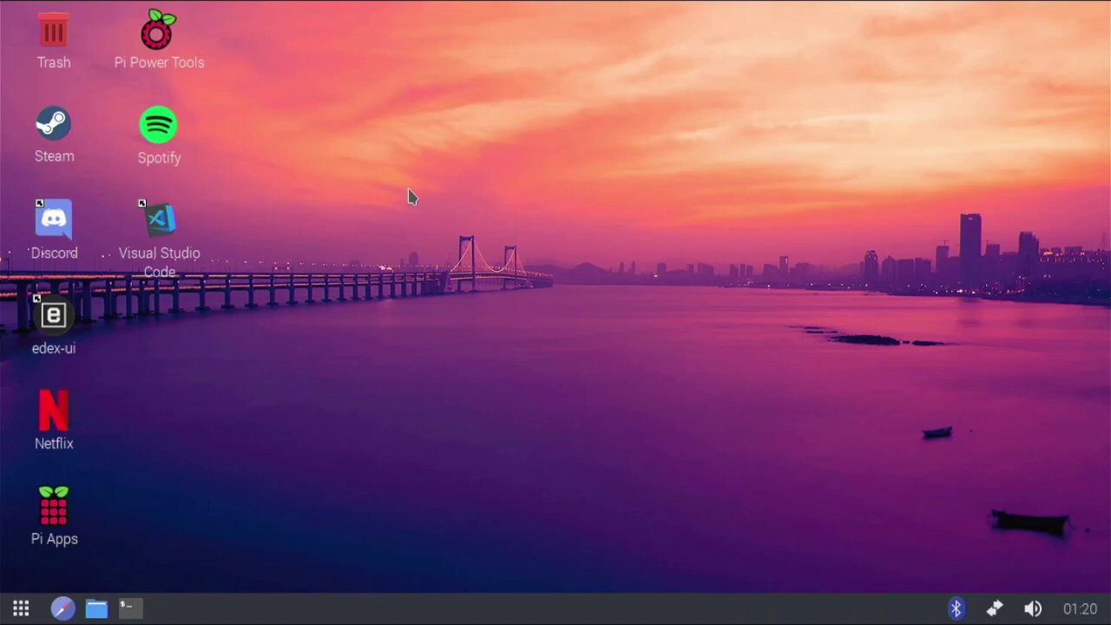
Launch Zoom from the installed applications menu
click(21, 607)
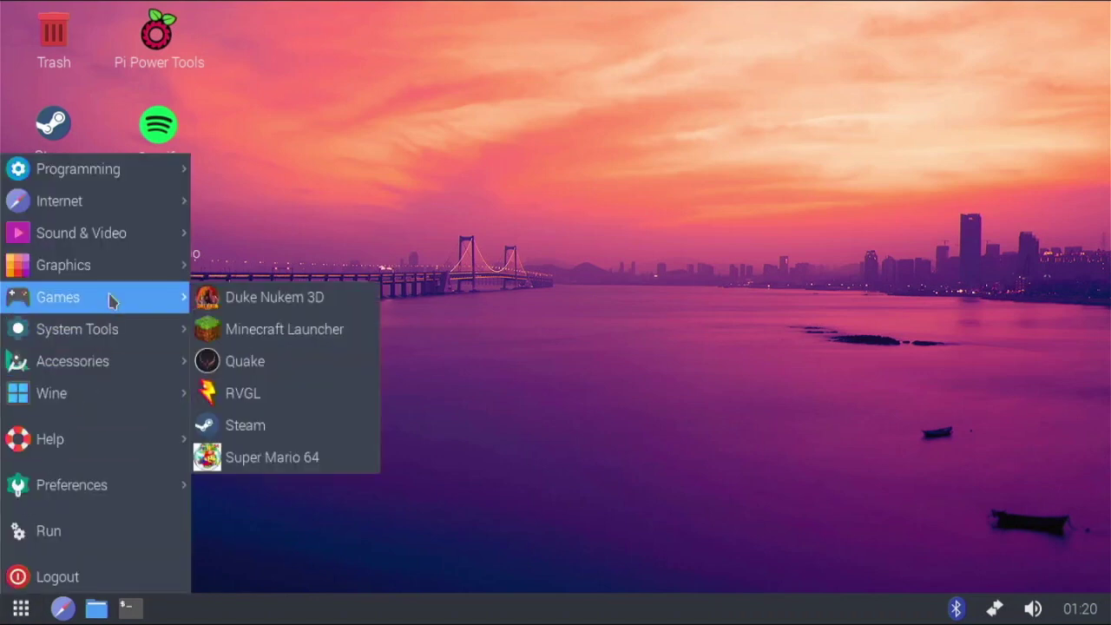
mouse_move(119, 205)
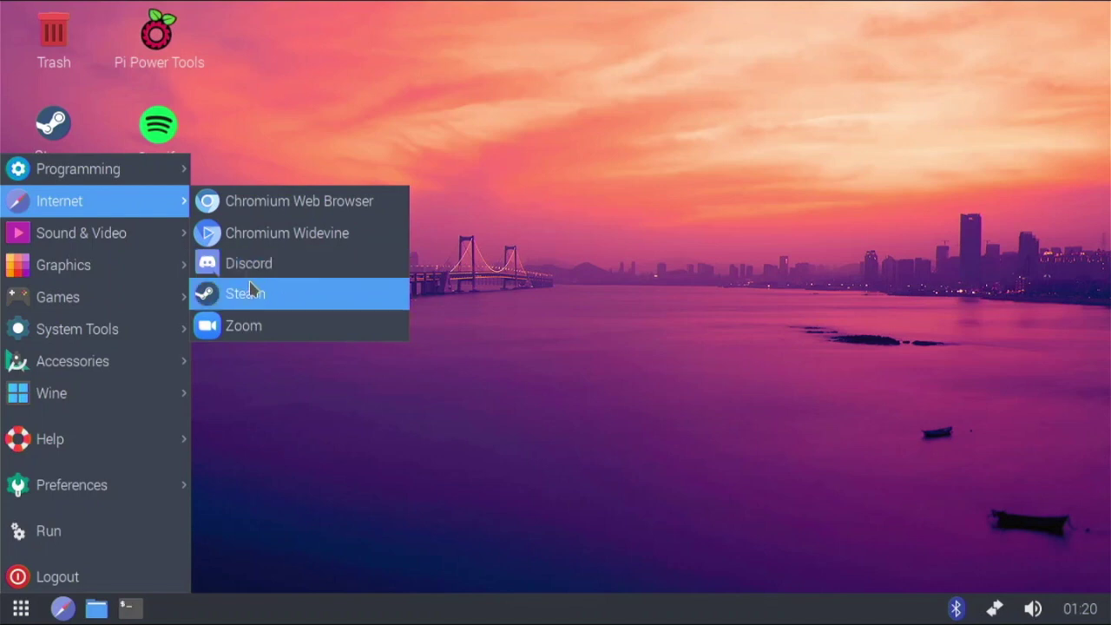
click(224, 330)
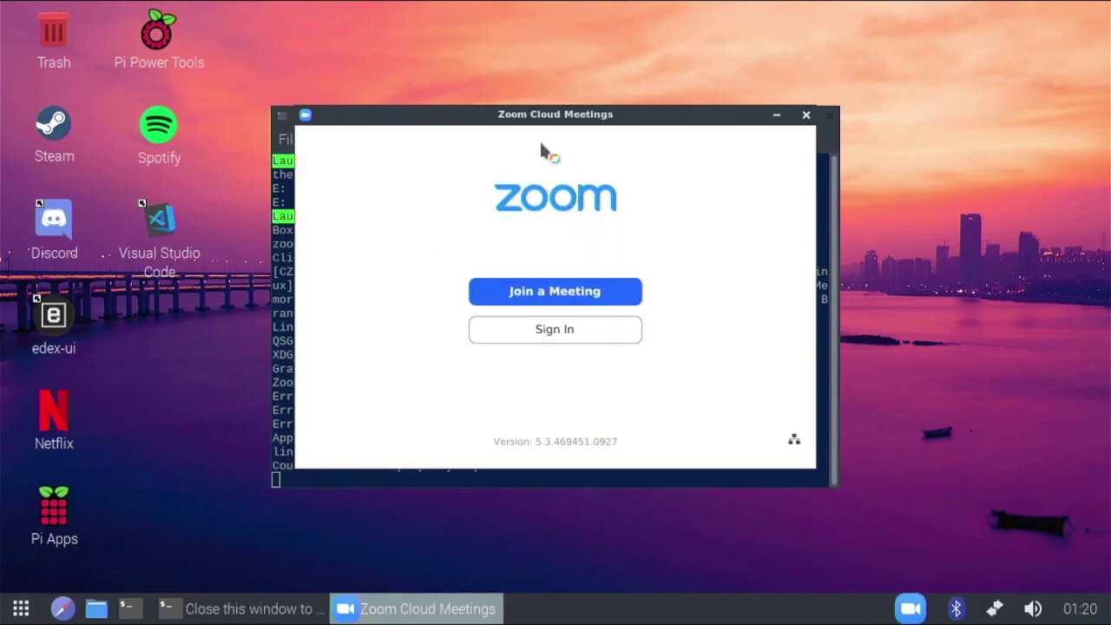
Move the Zoom window aside, then close it and its 'exit Zoom' terminal
drag(541, 119, 521, 96)
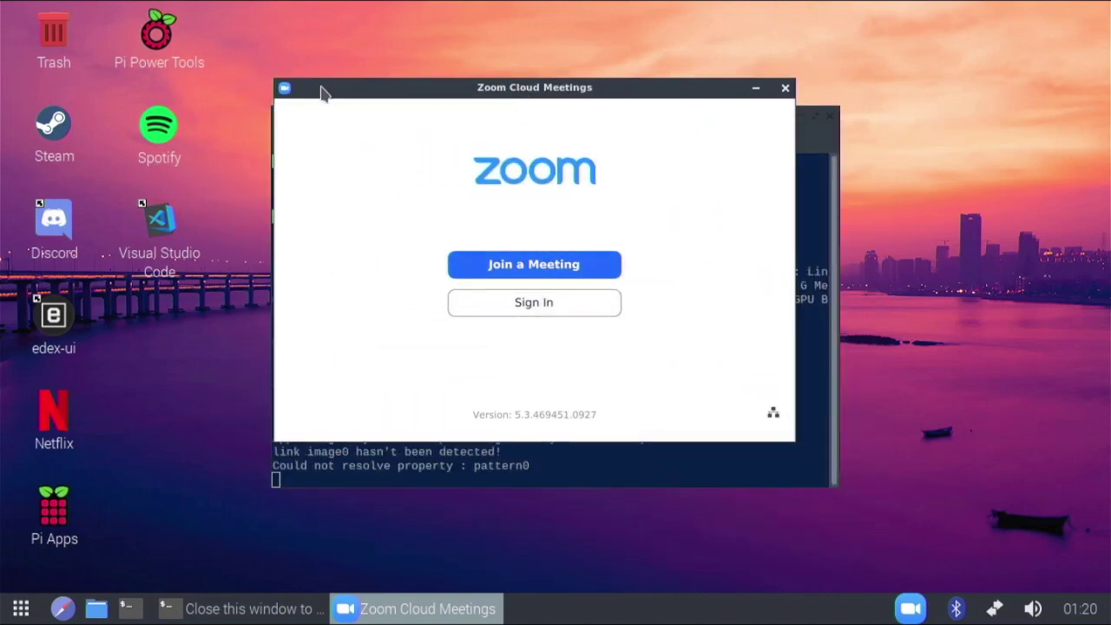
mouse_move(356, 98)
mouse_down()
mouse_move(387, 197)
mouse_move(390, 122)
mouse_move(376, 139)
mouse_move(342, 129)
mouse_move(349, 119)
mouse_up()
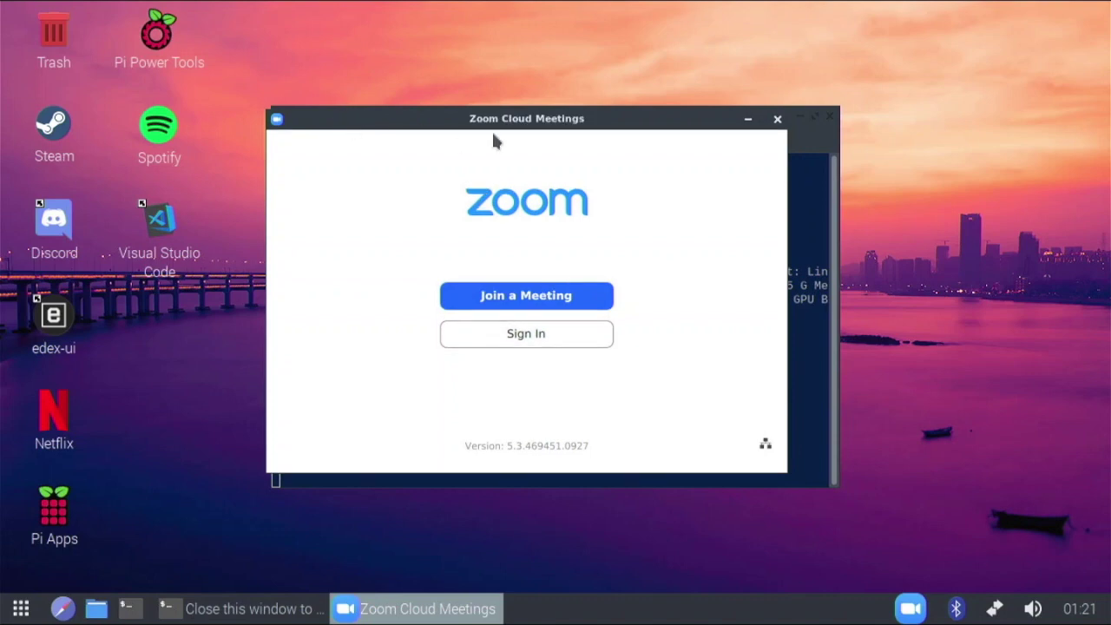
click(777, 119)
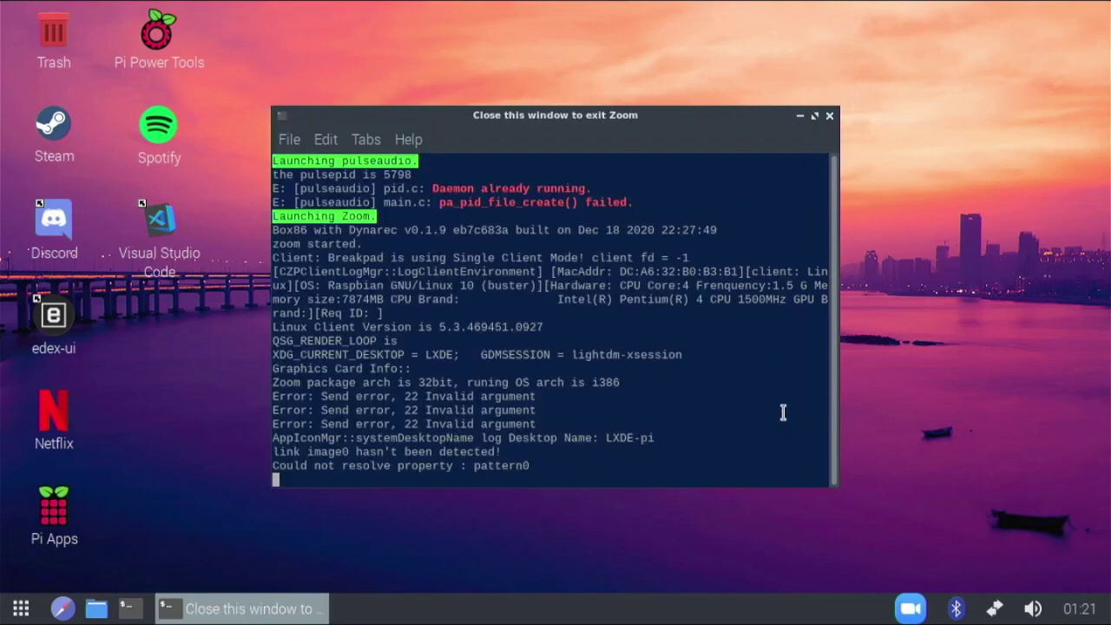
click(830, 117)
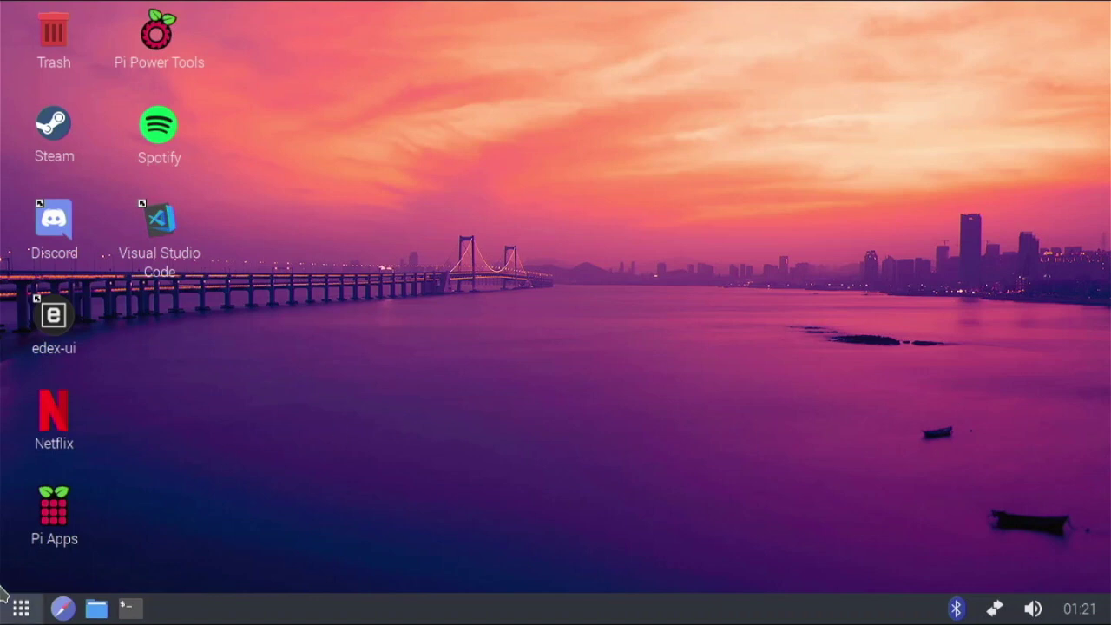
Launch Flameshot from the Graphics menu
click(3, 602)
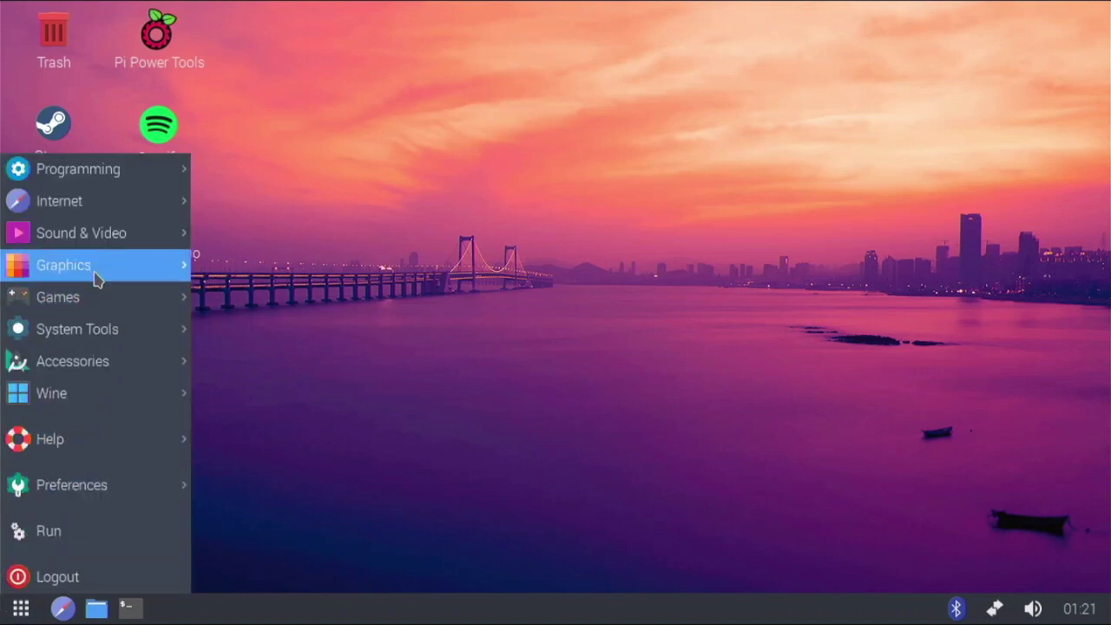
mouse_move(99, 240)
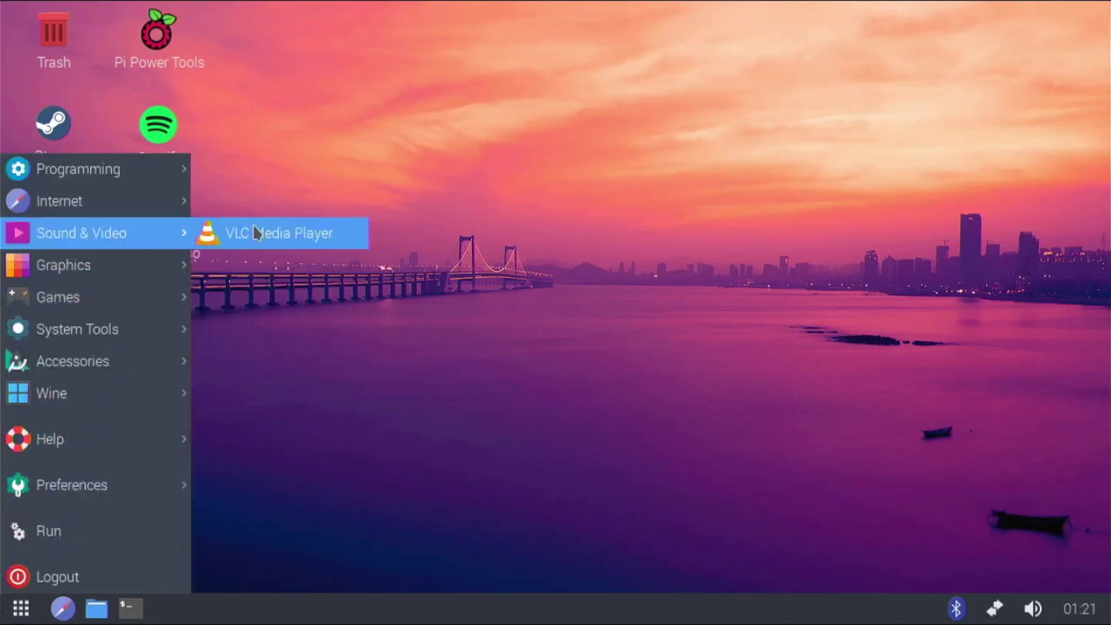
mouse_move(115, 275)
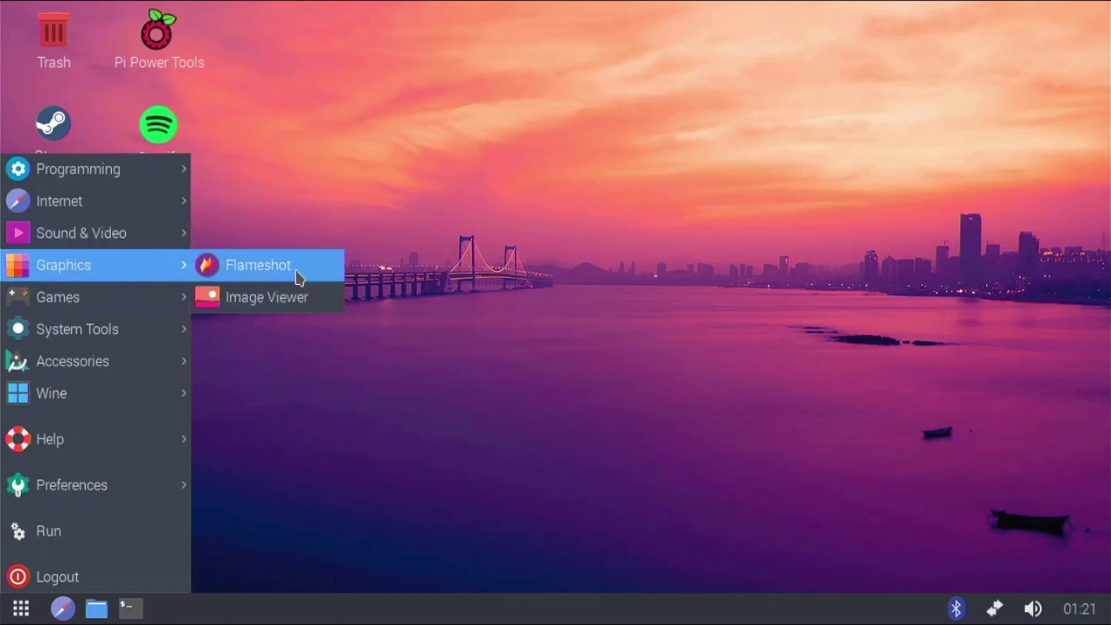
click(240, 278)
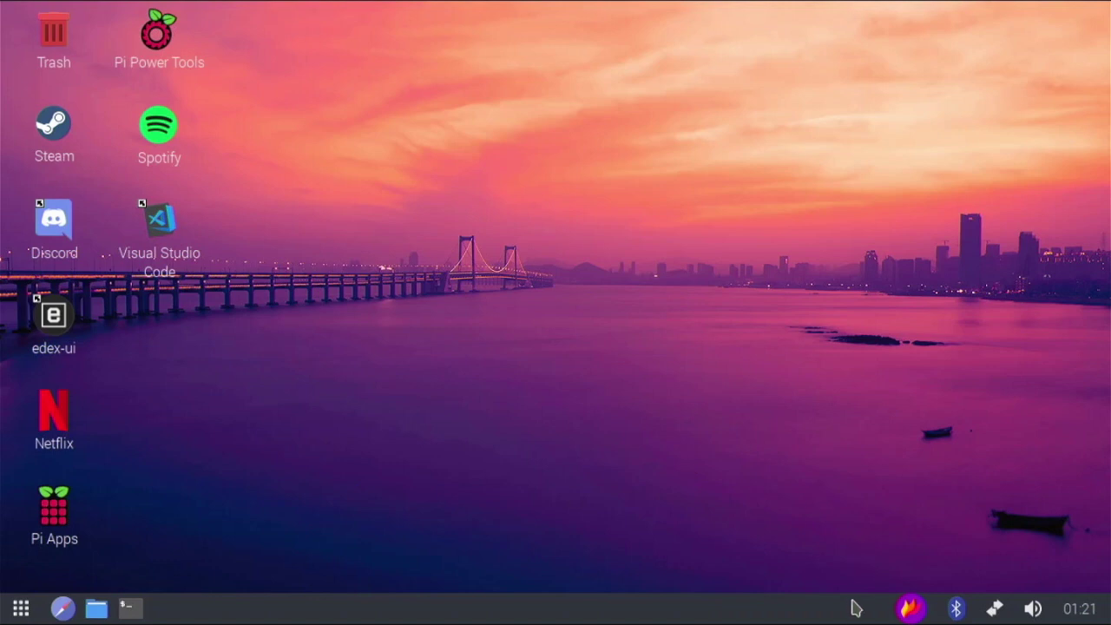
Capture most of the desktop as a region and send it to another application
click(905, 607)
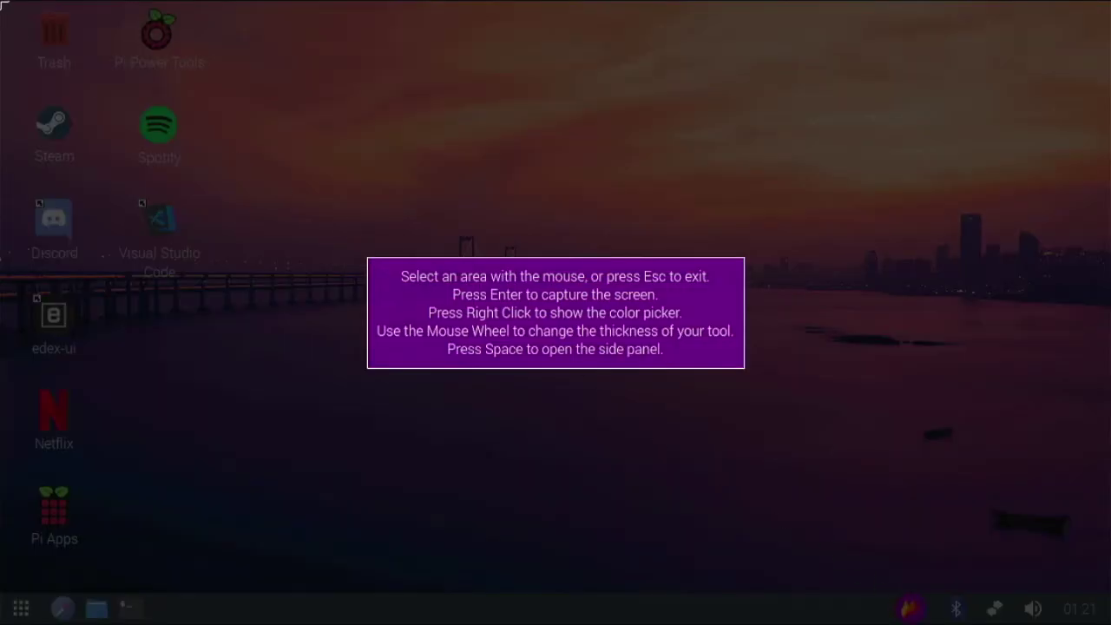
drag(1014, 1, 565, 423)
drag(484, 521, 242, 560)
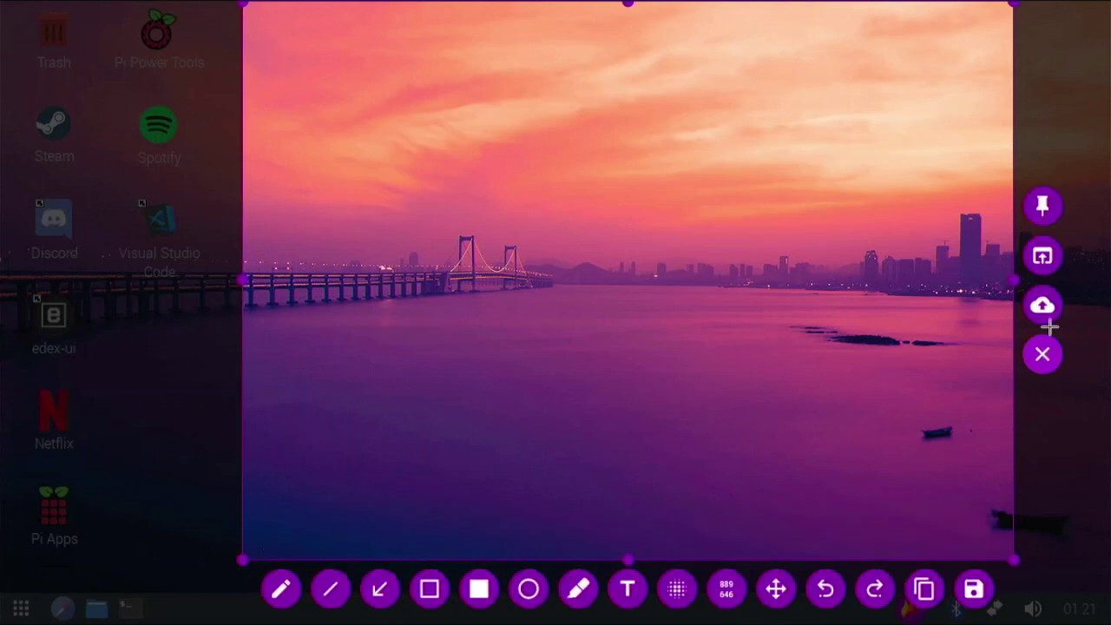
click(1042, 258)
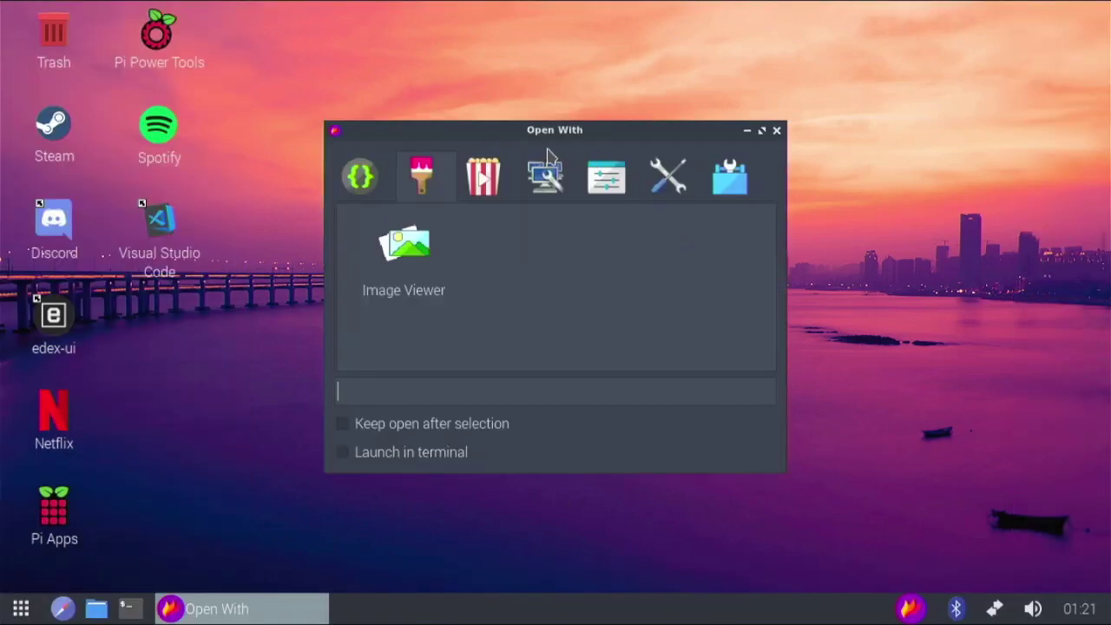
Open screenshot 2020-12-20_01-21.png in Image Viewer, move its window, then close it
double_click(406, 243)
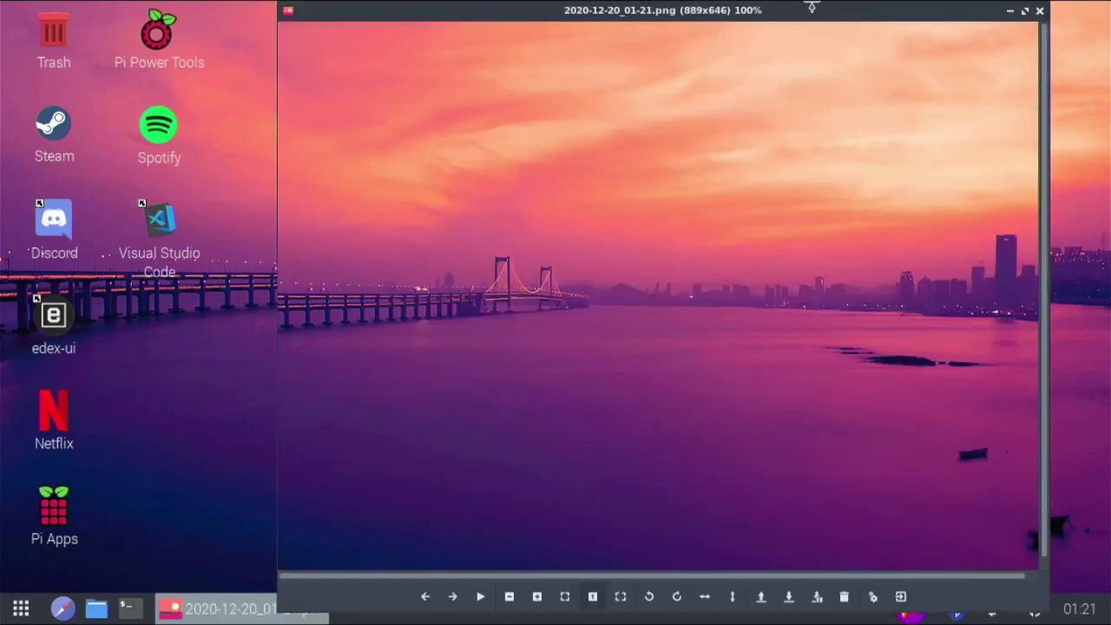
drag(651, 10, 419, 9)
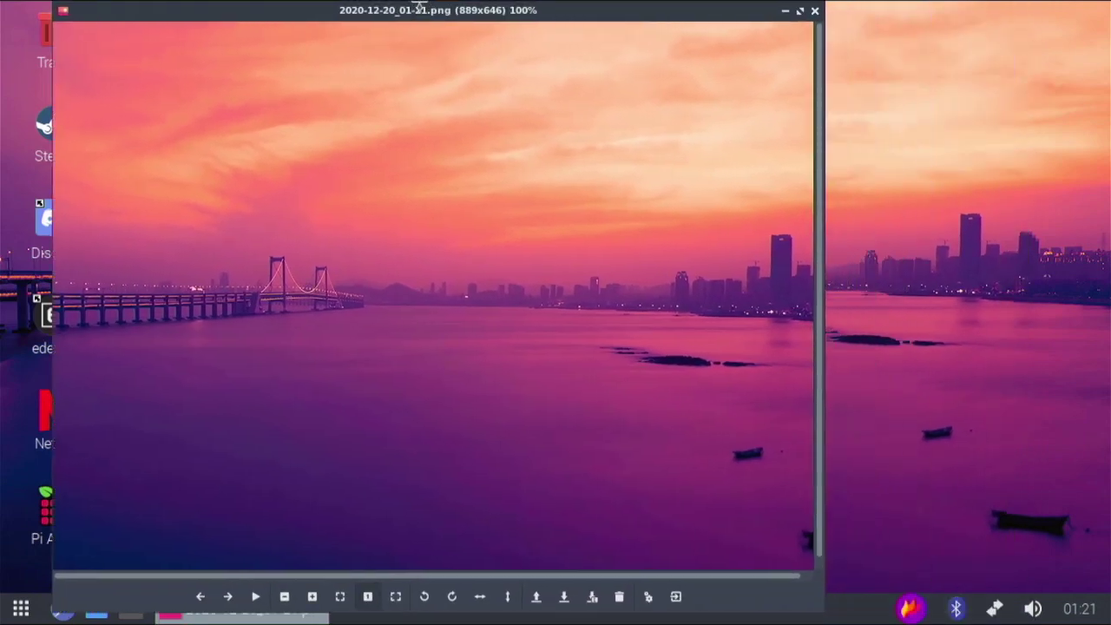
click(816, 11)
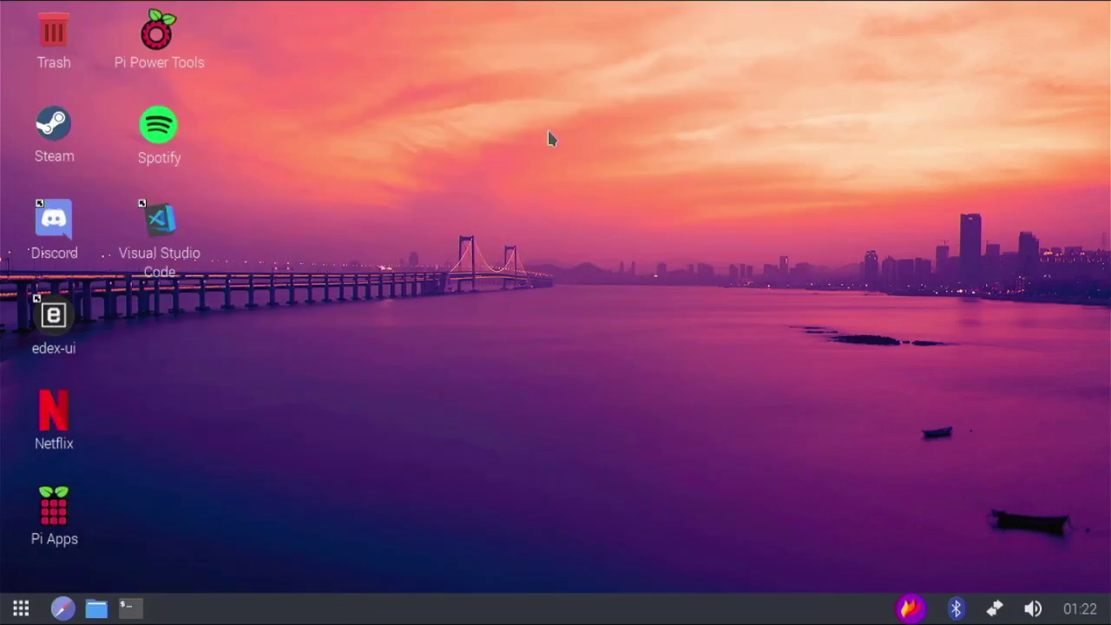
Quit Flameshot and launch Super Mario 64 from the Games menu
right_click(913, 608)
click(929, 582)
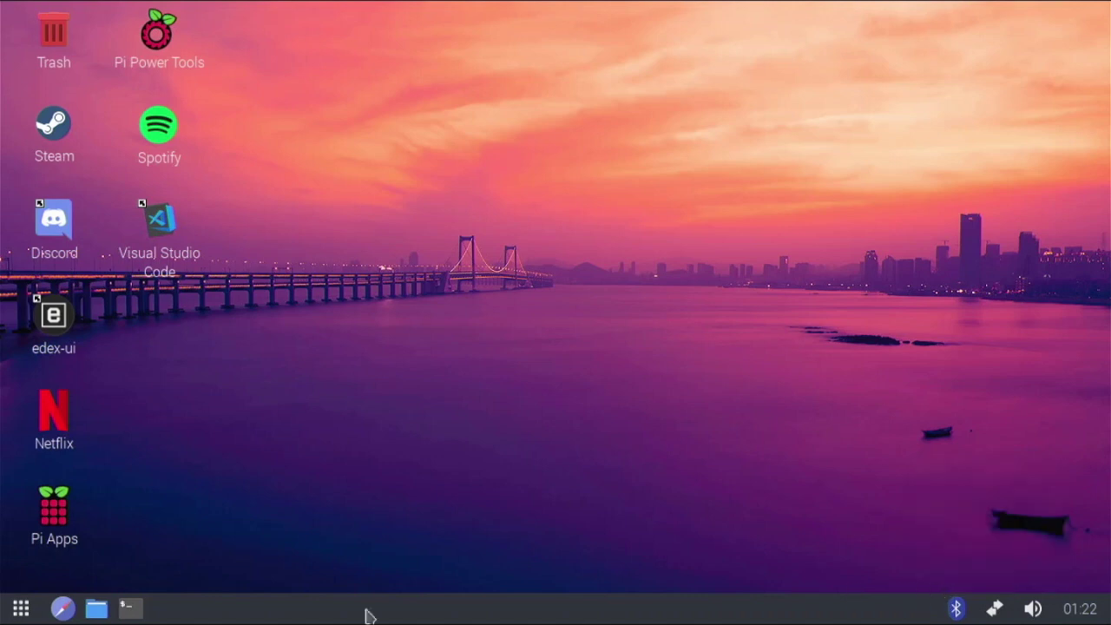
click(21, 607)
mouse_move(103, 297)
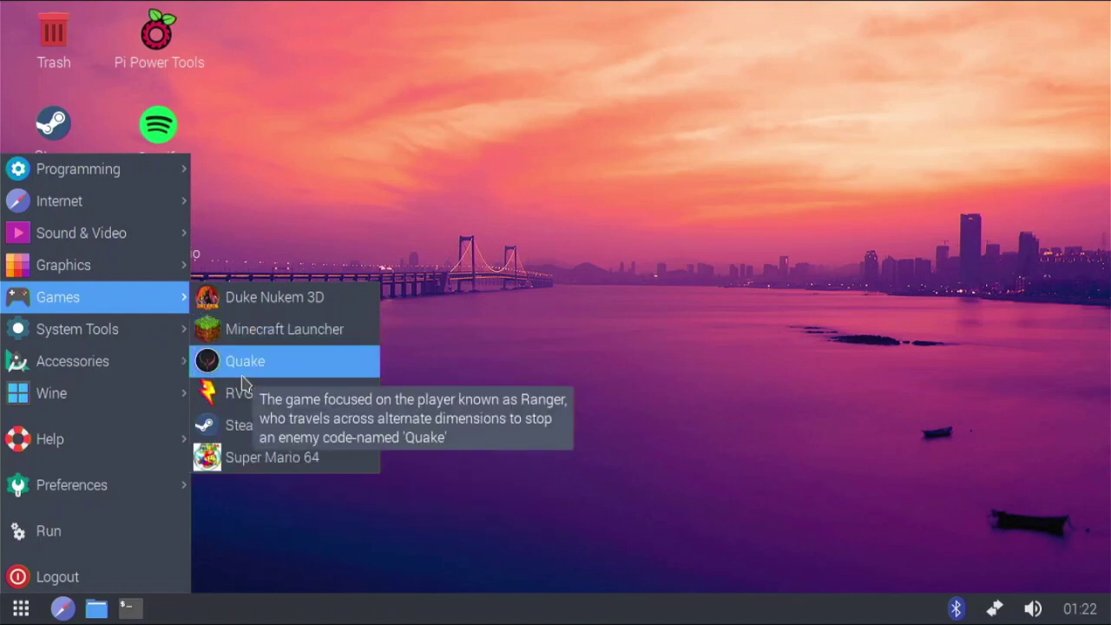
click(287, 462)
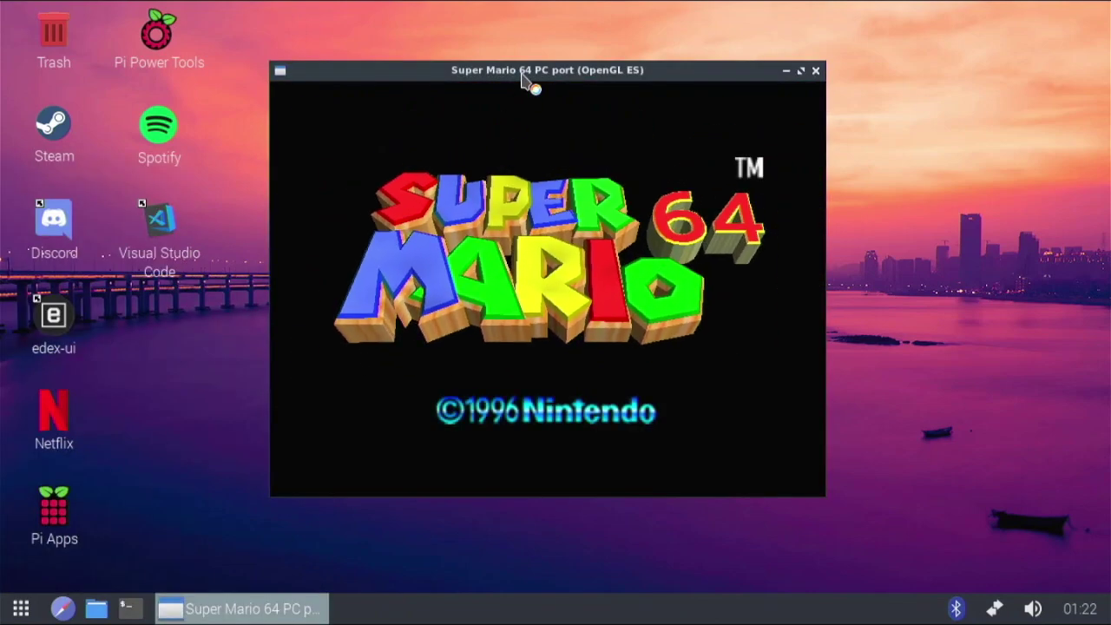
Start the game on the Mario A save file, close it, and reopen the Games menu
drag(522, 75, 494, 79)
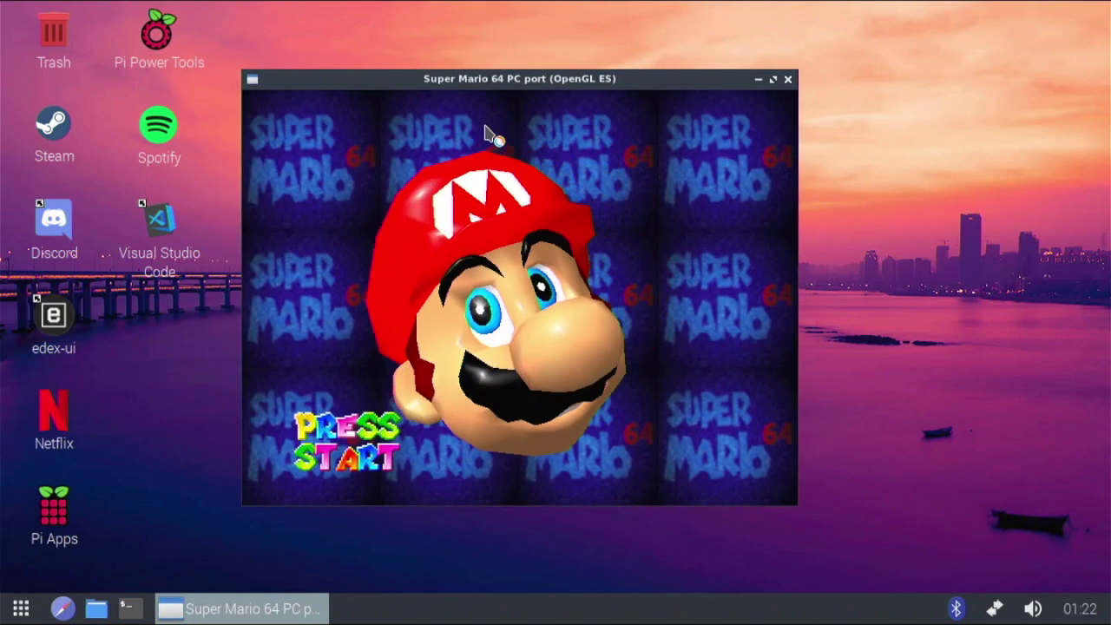
key(space)
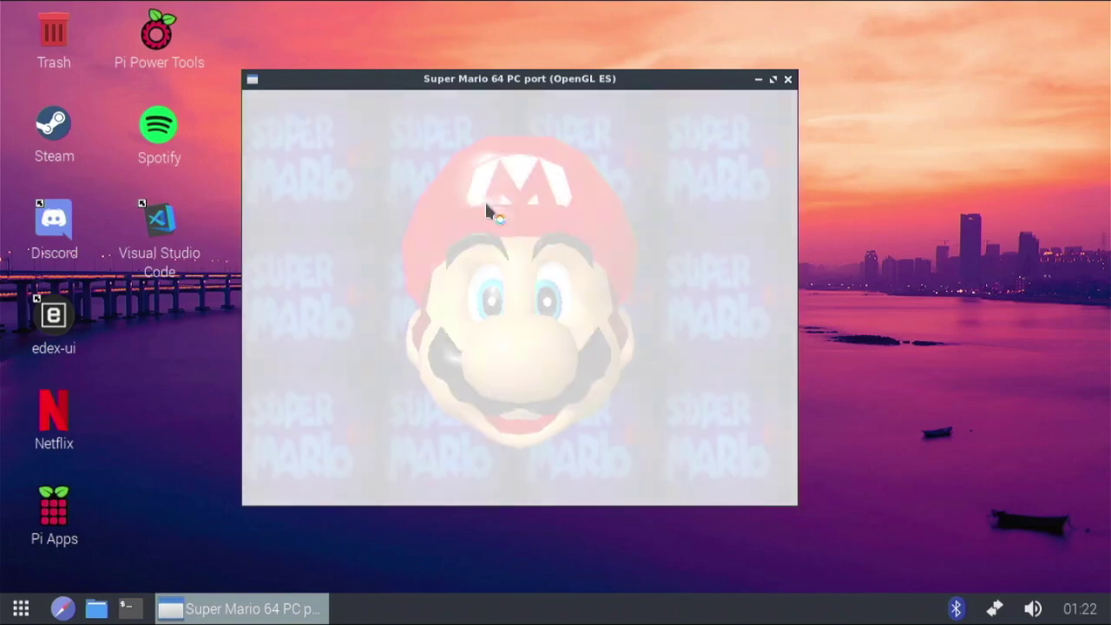
key(space)
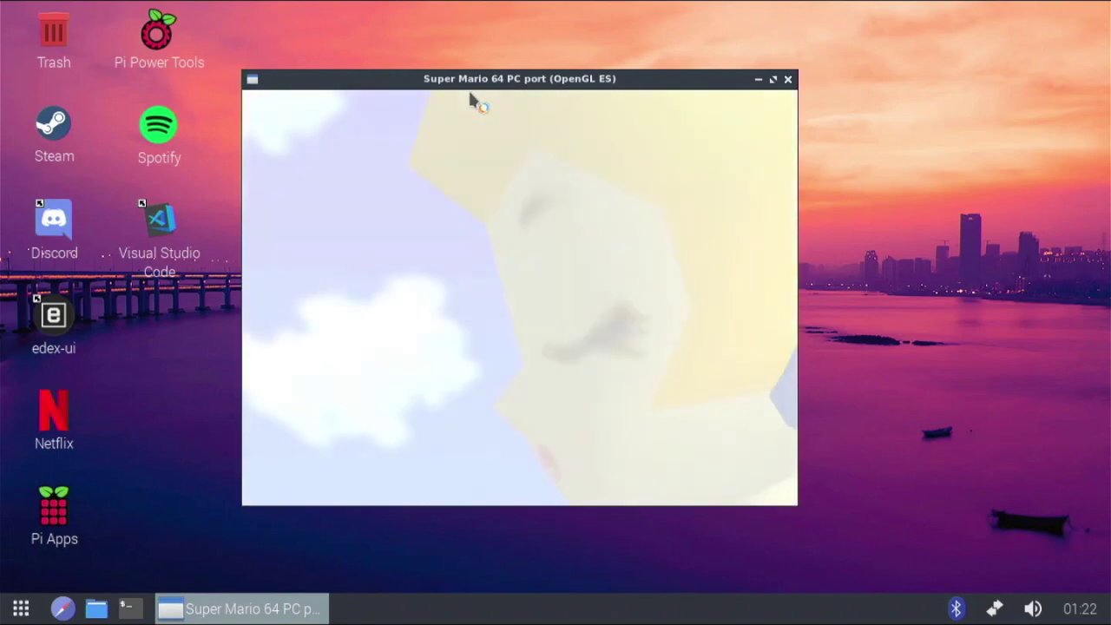
drag(471, 80, 518, 76)
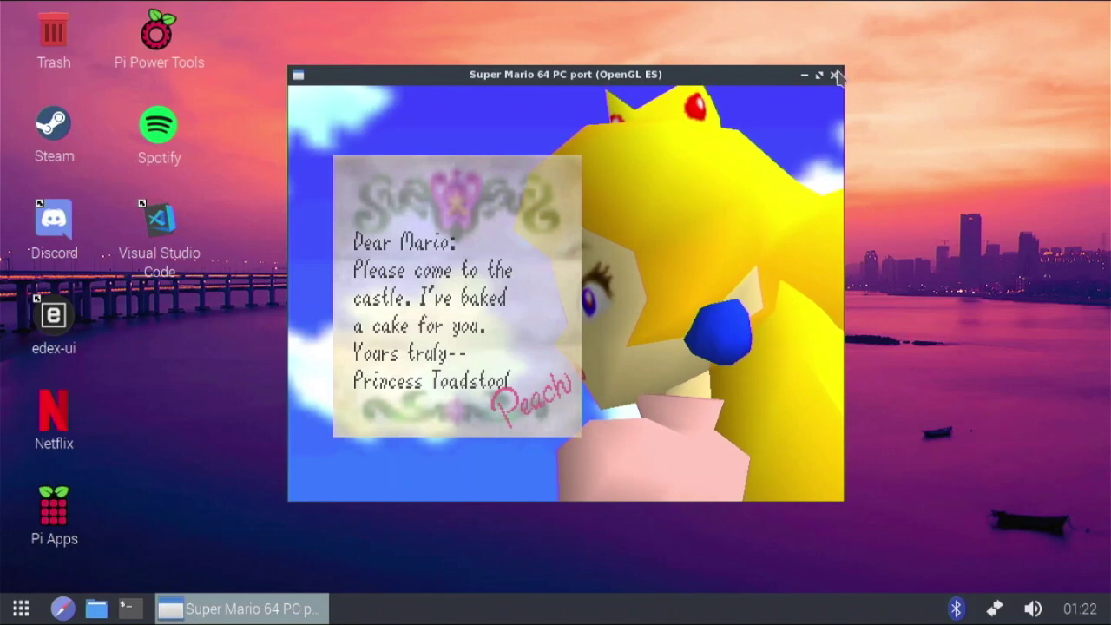
click(834, 74)
click(20, 608)
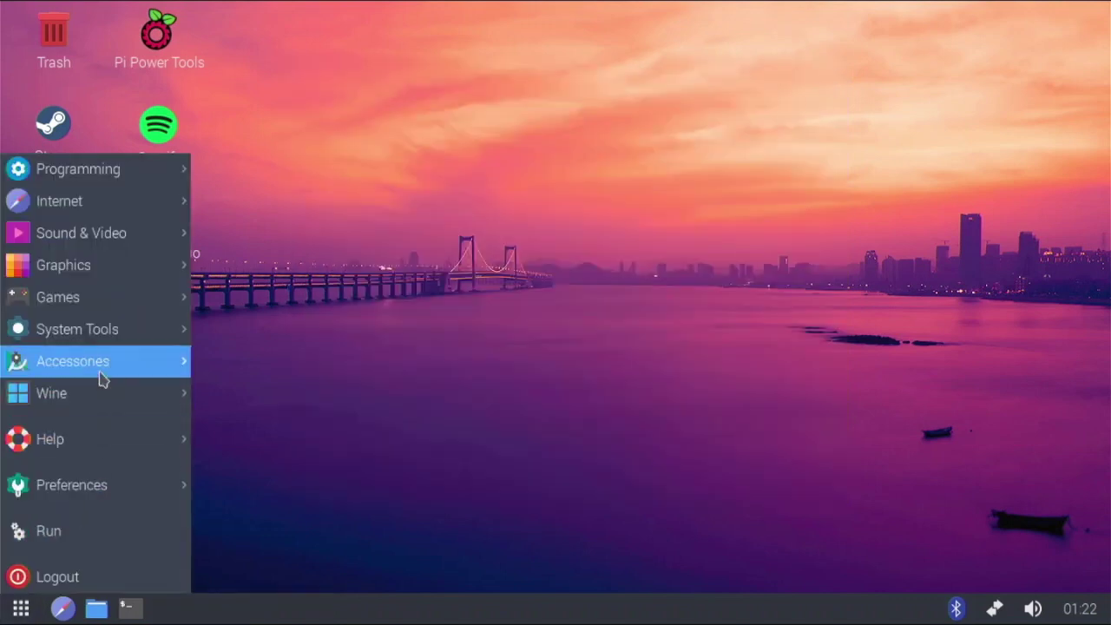
mouse_move(137, 301)
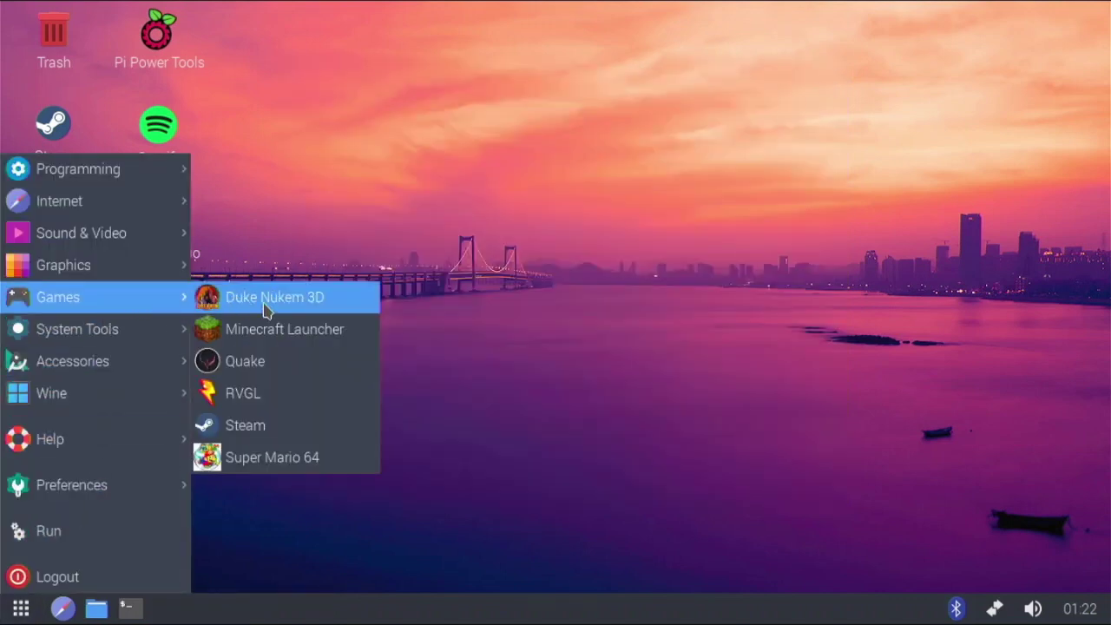